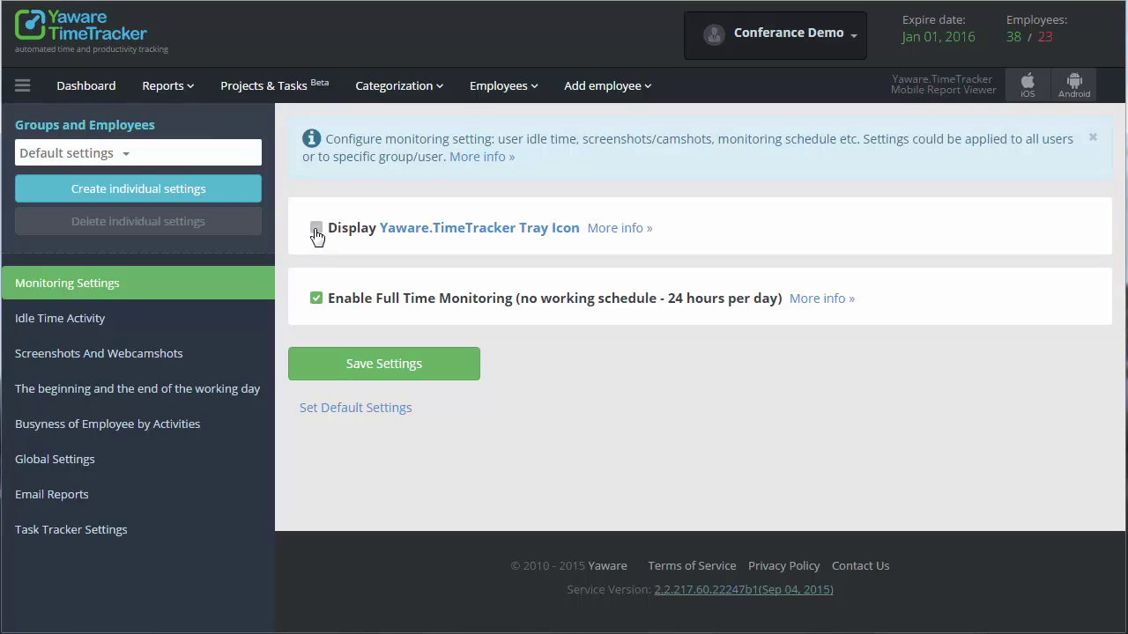
- Enable display of the TimeTracker tray icon and allow employees to pause and stop monitoring from it
{"action": "left_click", "coordinate": [317, 229]}
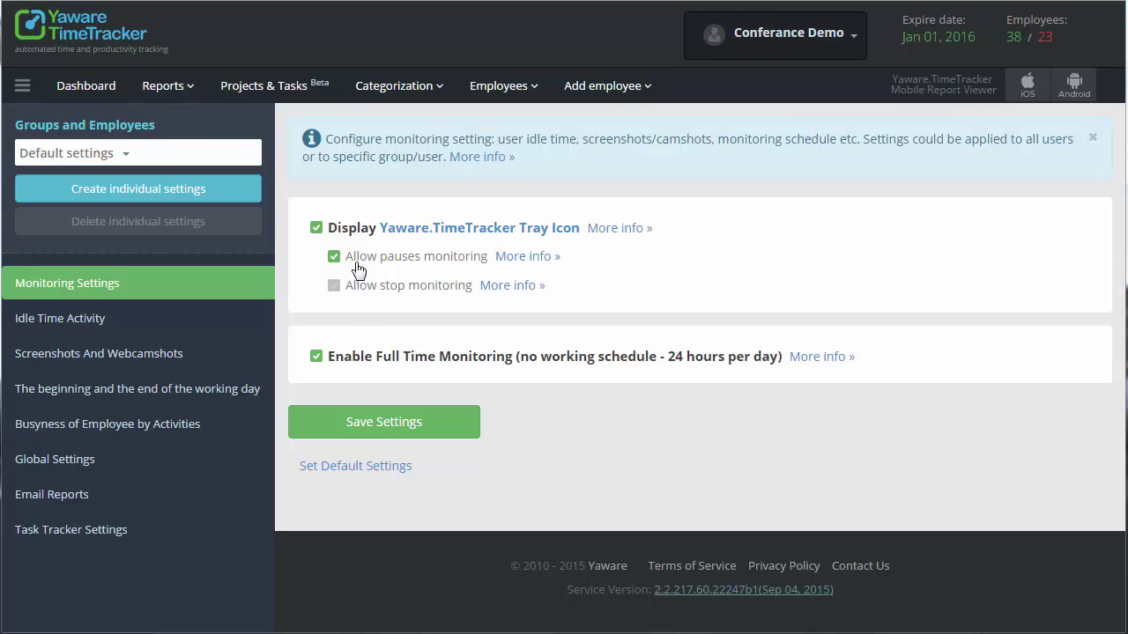
{"action": "mouse_move", "coordinate": [358, 269]}
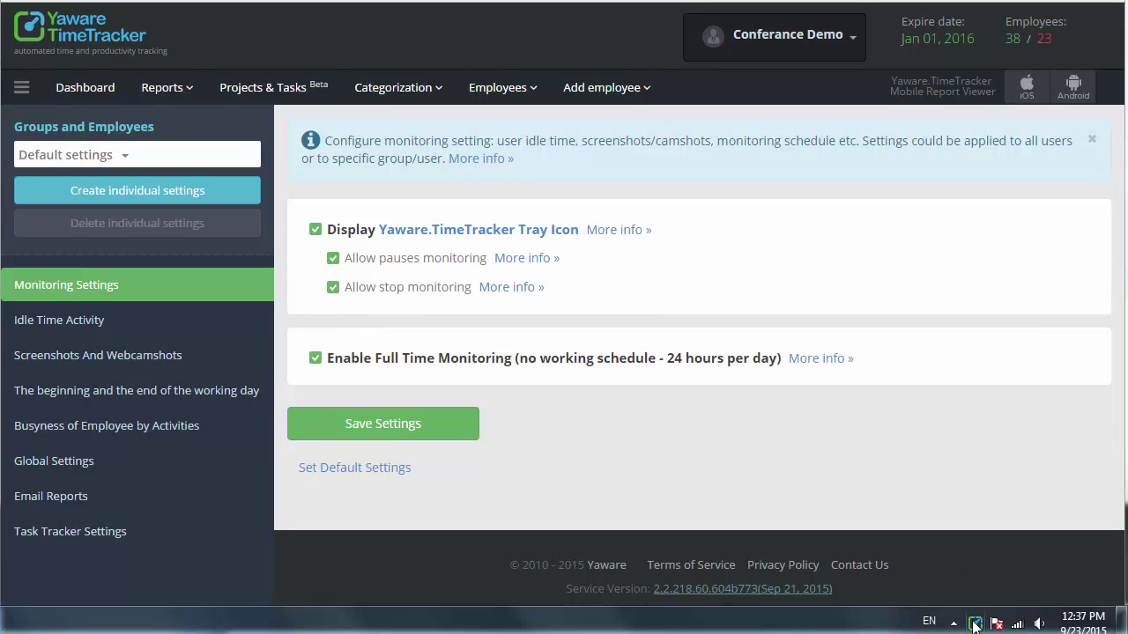
{"action": "right_click", "coordinate": [975, 624]}
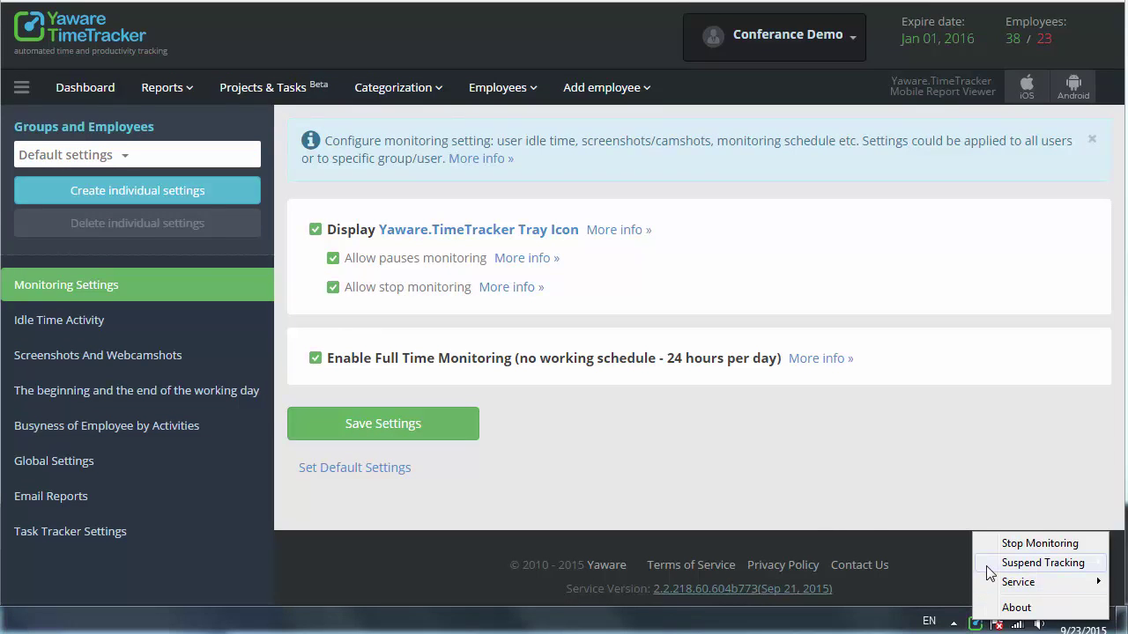
{"action": "mouse_move", "coordinate": [987, 567]}
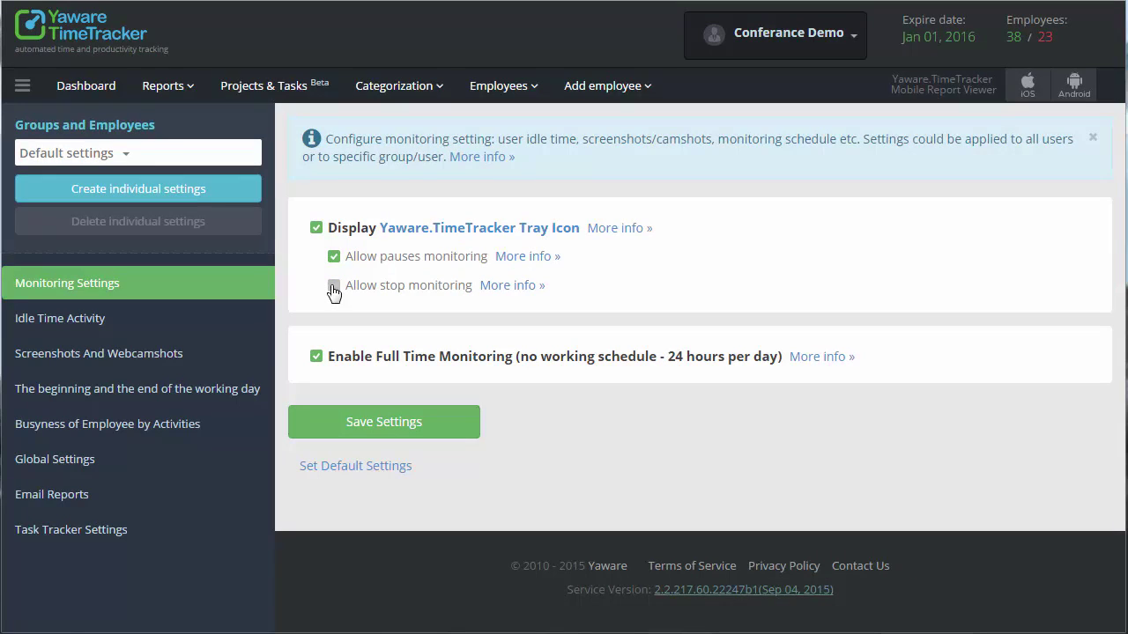
{"action": "left_click", "coordinate": [334, 286]}
- Switch off full-time monitoring, exclude Saturday and Sunday from the schedule, and check the start and finish time options
{"action": "left_click", "coordinate": [316, 357]}
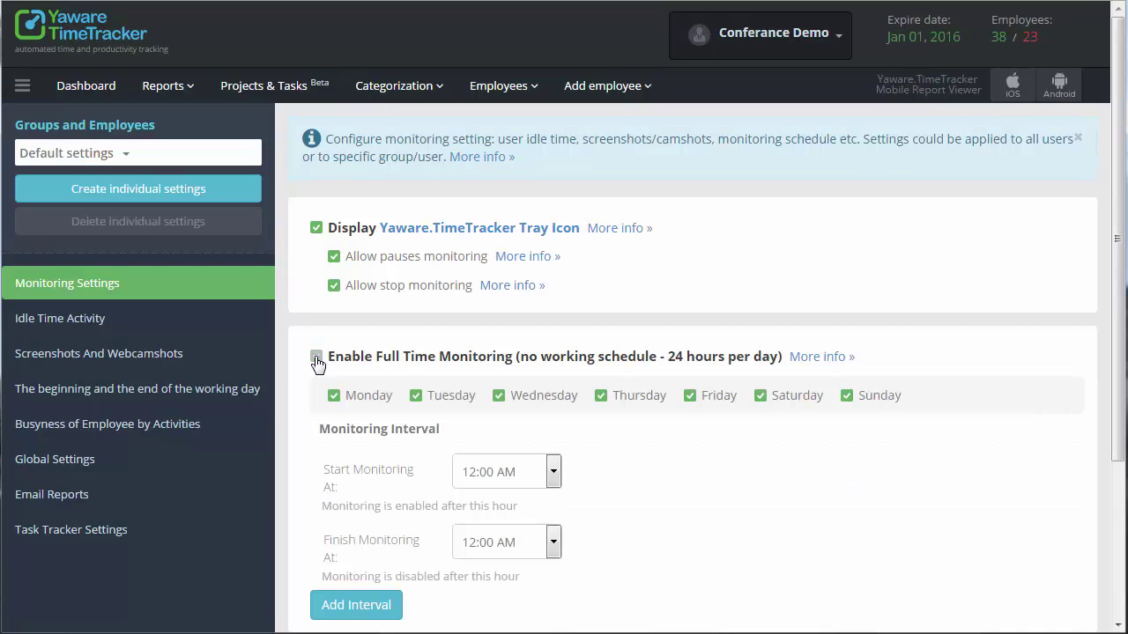
{"action": "left_click", "coordinate": [316, 357]}
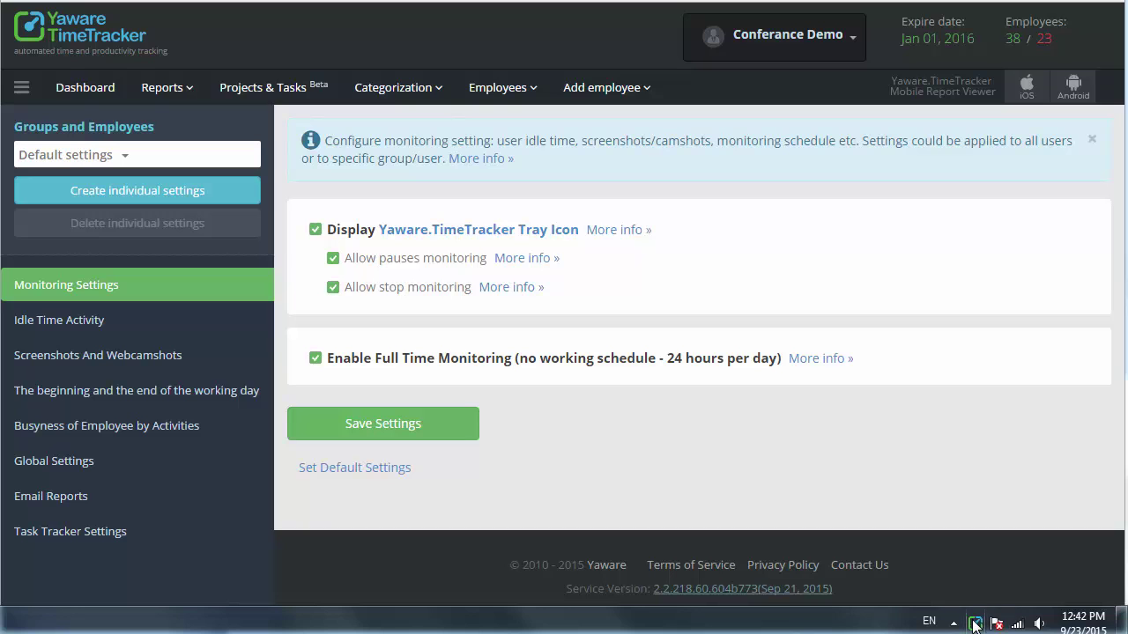
{"action": "right_click", "coordinate": [975, 624]}
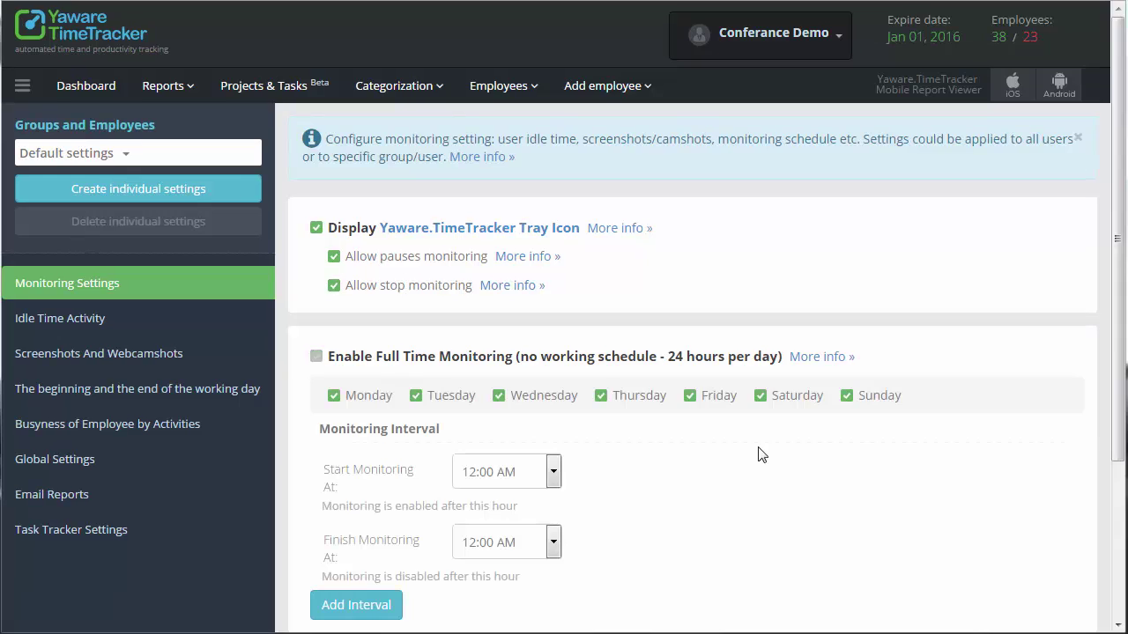
{"action": "left_click", "coordinate": [761, 398]}
{"action": "left_click", "coordinate": [847, 400]}
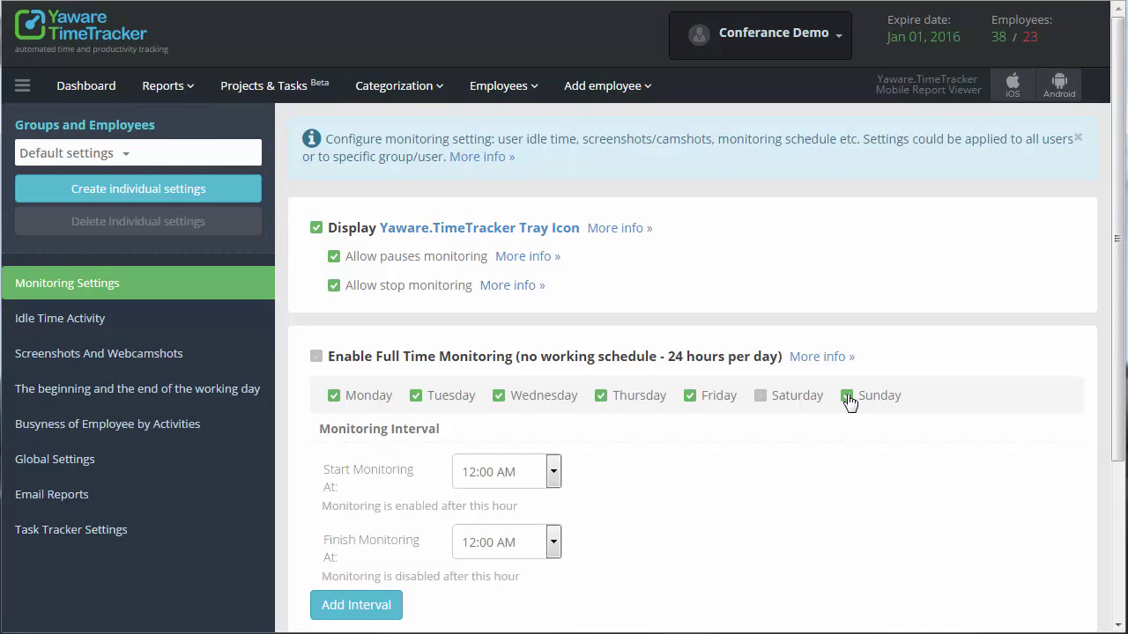
{"action": "left_click", "coordinate": [553, 474]}
{"action": "left_click", "coordinate": [554, 474]}
{"action": "left_click", "coordinate": [553, 547]}
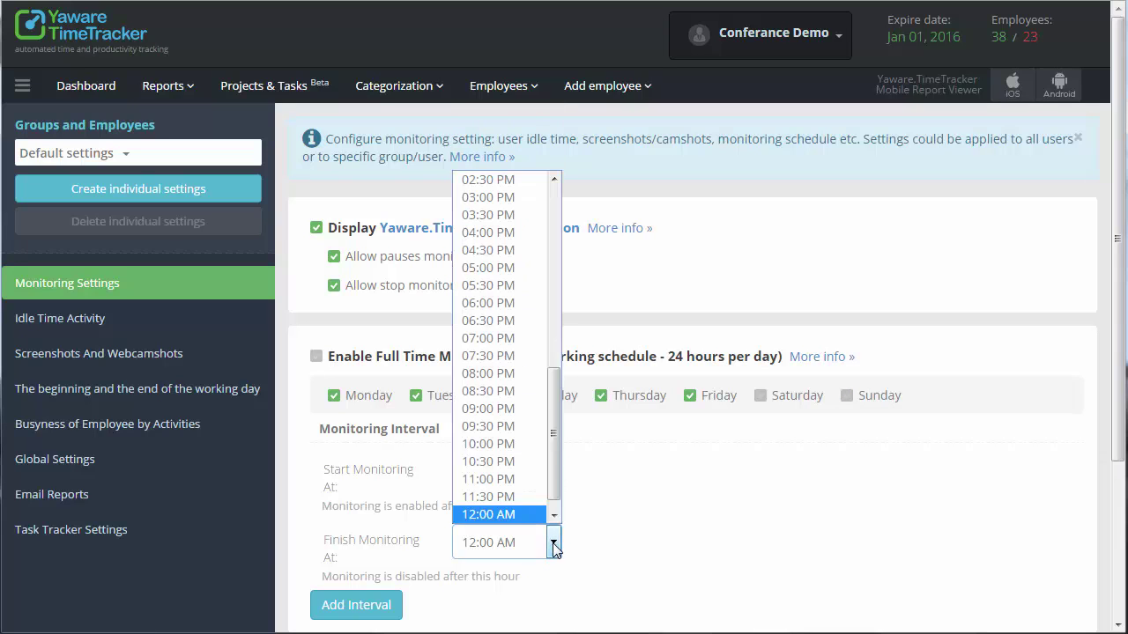
{"action": "left_click", "coordinate": [554, 547]}
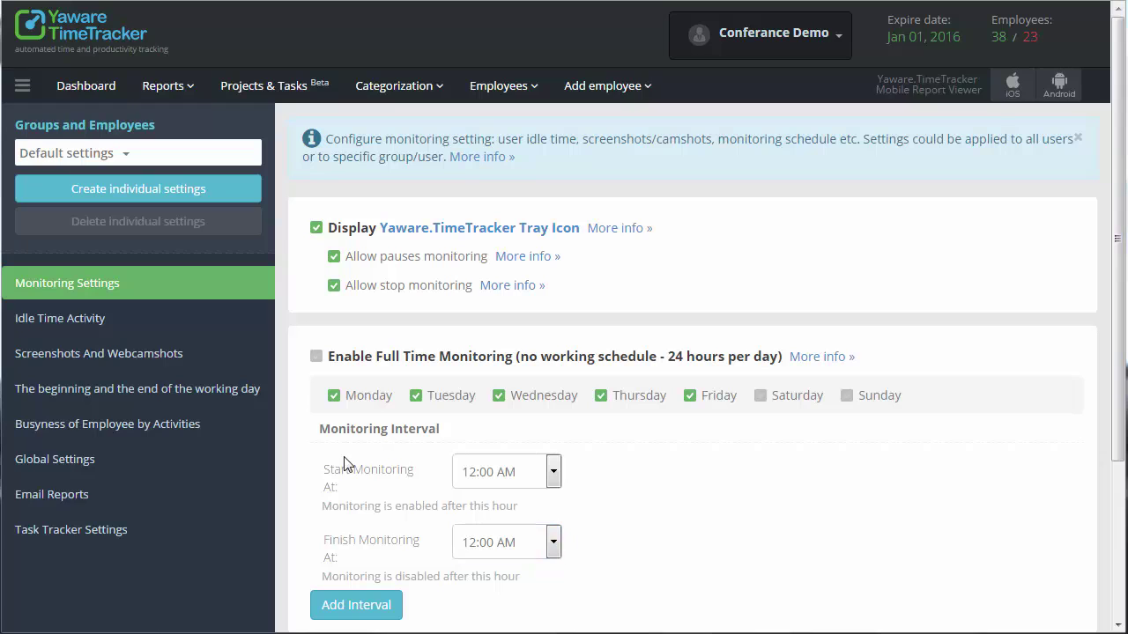
- Re-enable full-time monitoring with no working schedule and save the monitoring settings
{"action": "left_click", "coordinate": [317, 357]}
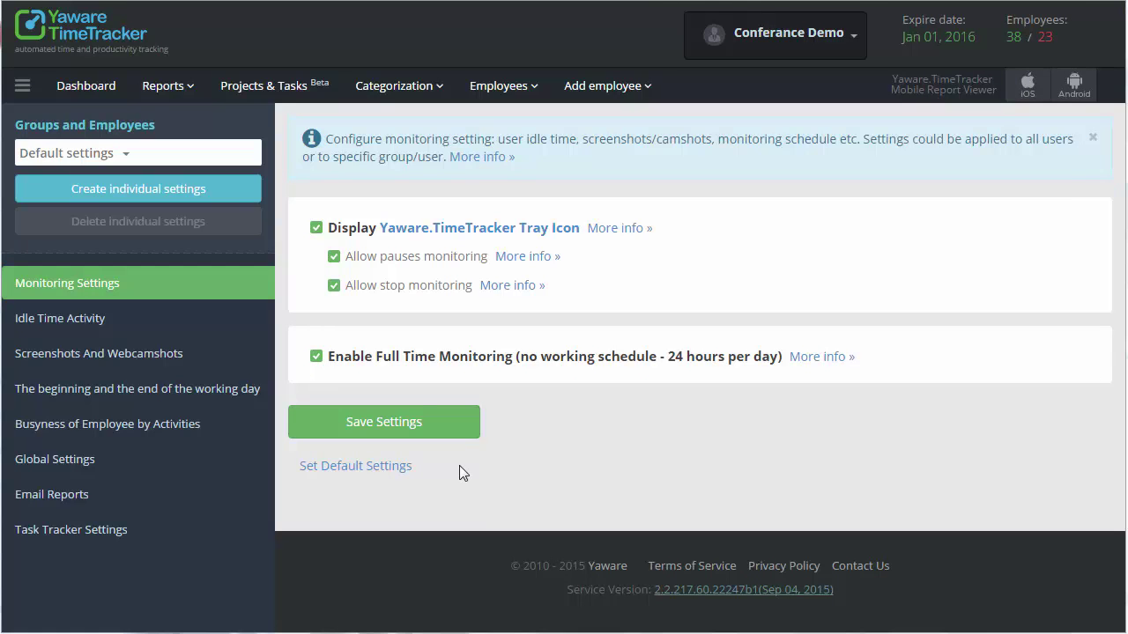
{"action": "left_click", "coordinate": [440, 429]}
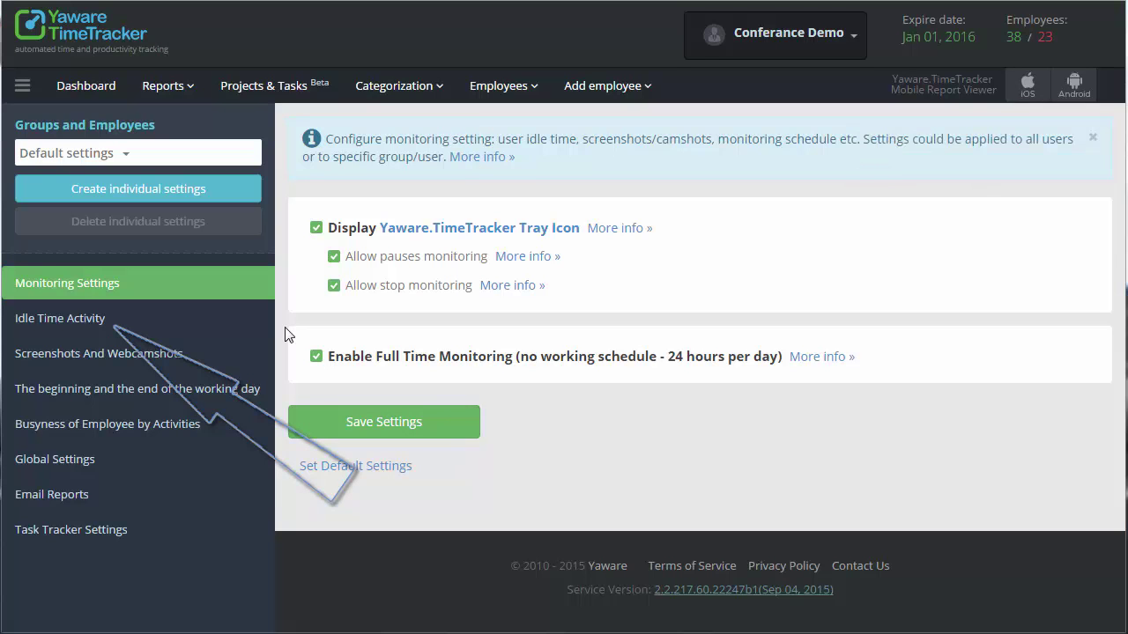
- Enable the Idle Activity Request Form in the idle time settings and answer the displayed form with Reporting
{"action": "left_click", "coordinate": [146, 319]}
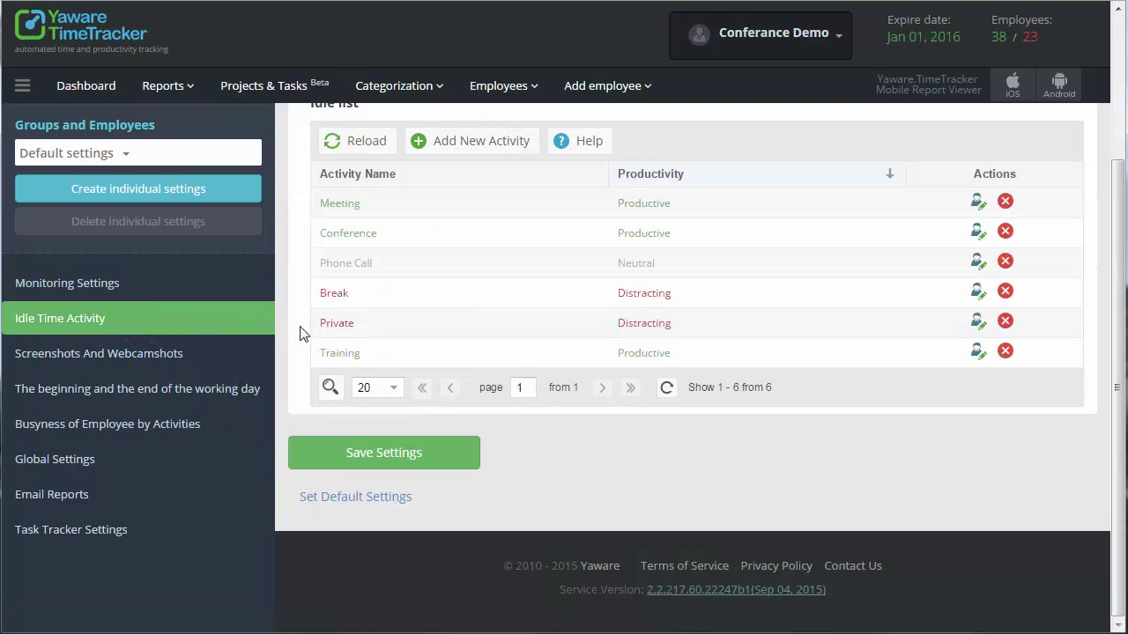
{"action": "scroll", "coordinate": [299, 333], "scroll_direction": "up", "scroll_amount": 3}
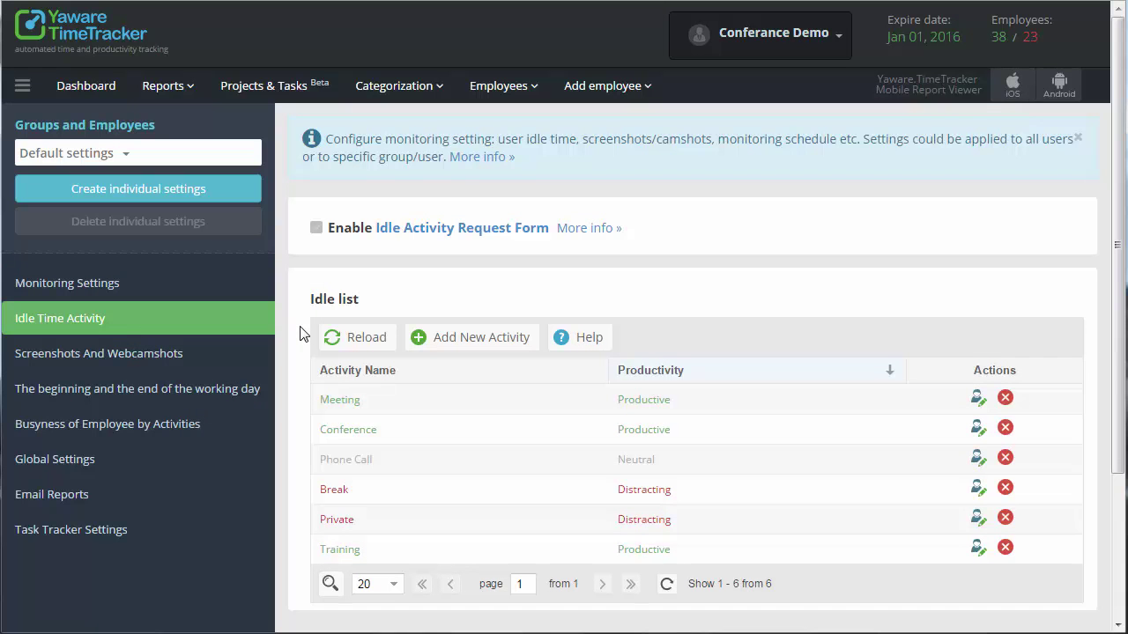
{"action": "left_click", "coordinate": [317, 231]}
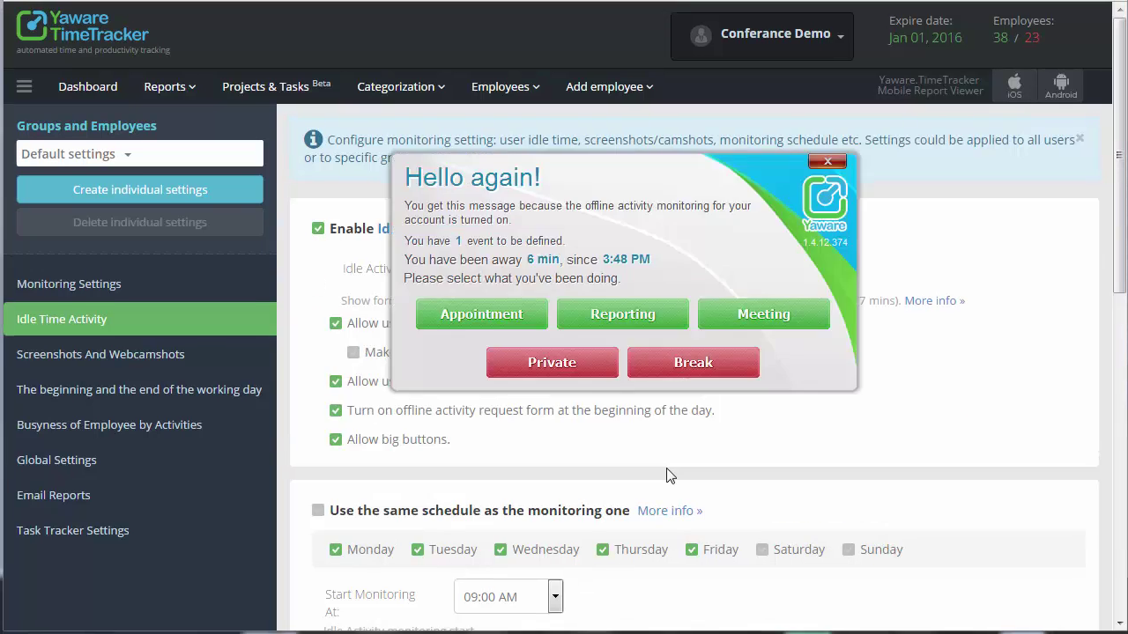
{"action": "left_click", "coordinate": [626, 328]}
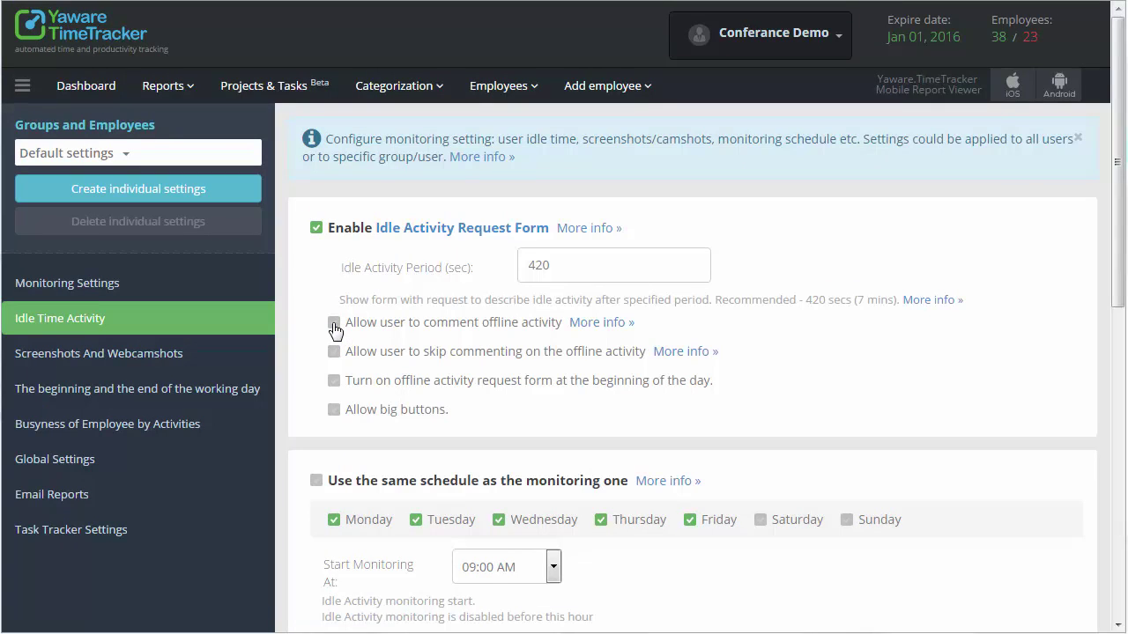
- Allow and require user comments on offline activity, and submit "Monthly report" as the comment for the offline event
{"action": "left_click", "coordinate": [334, 324]}
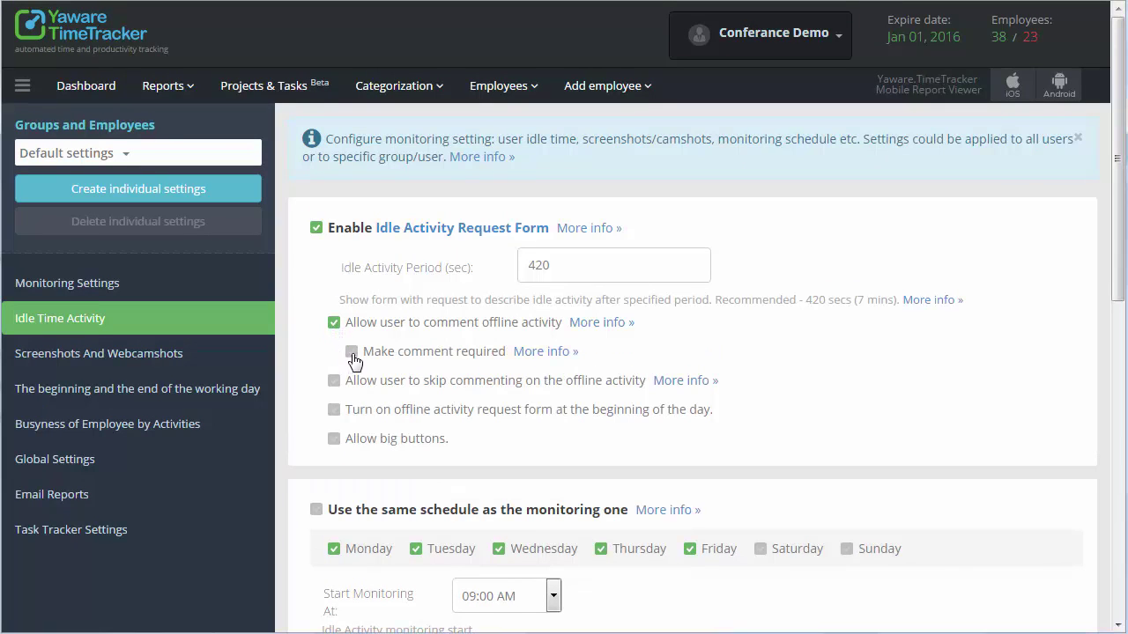
{"action": "left_click", "coordinate": [351, 354]}
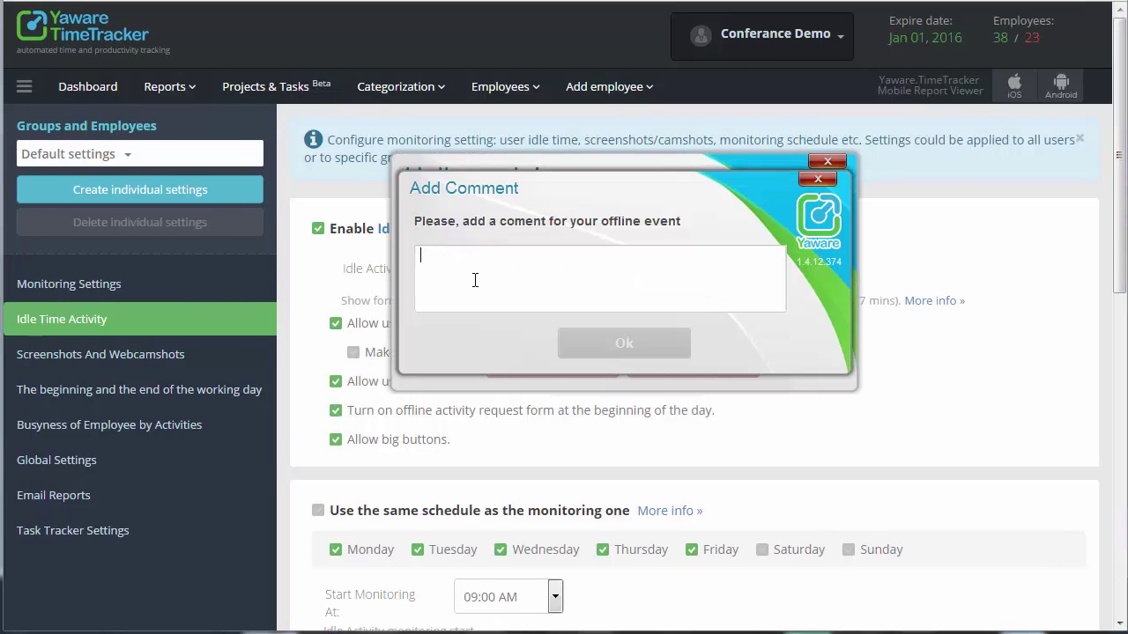
{"action": "type", "text": "Monthly re"}
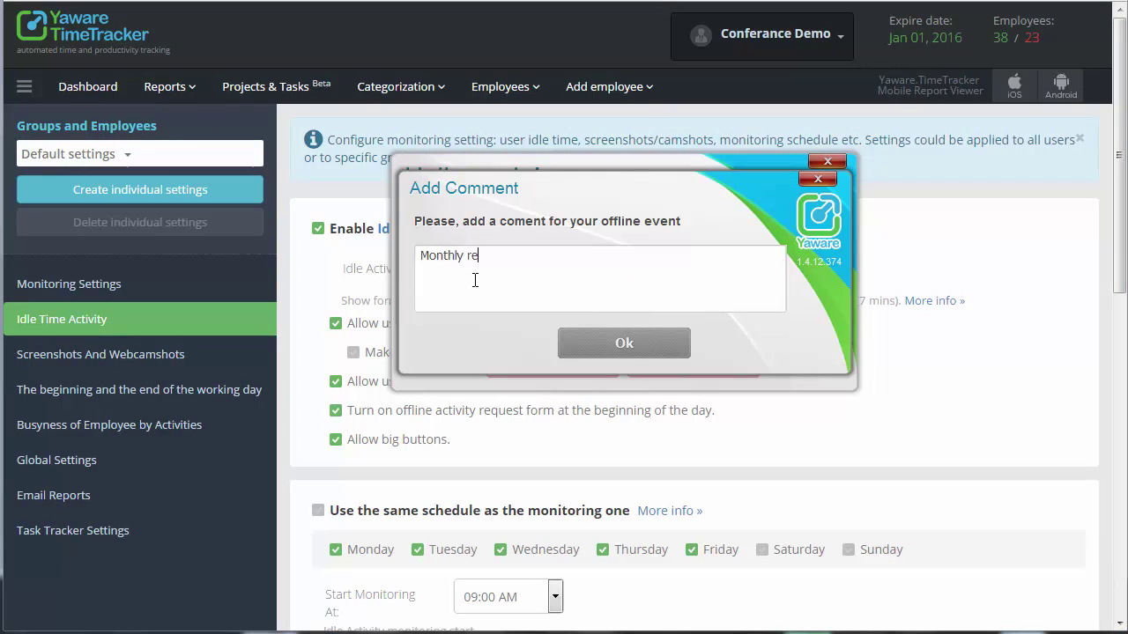
{"action": "type", "text": "port"}
{"action": "left_click", "coordinate": [612, 343]}
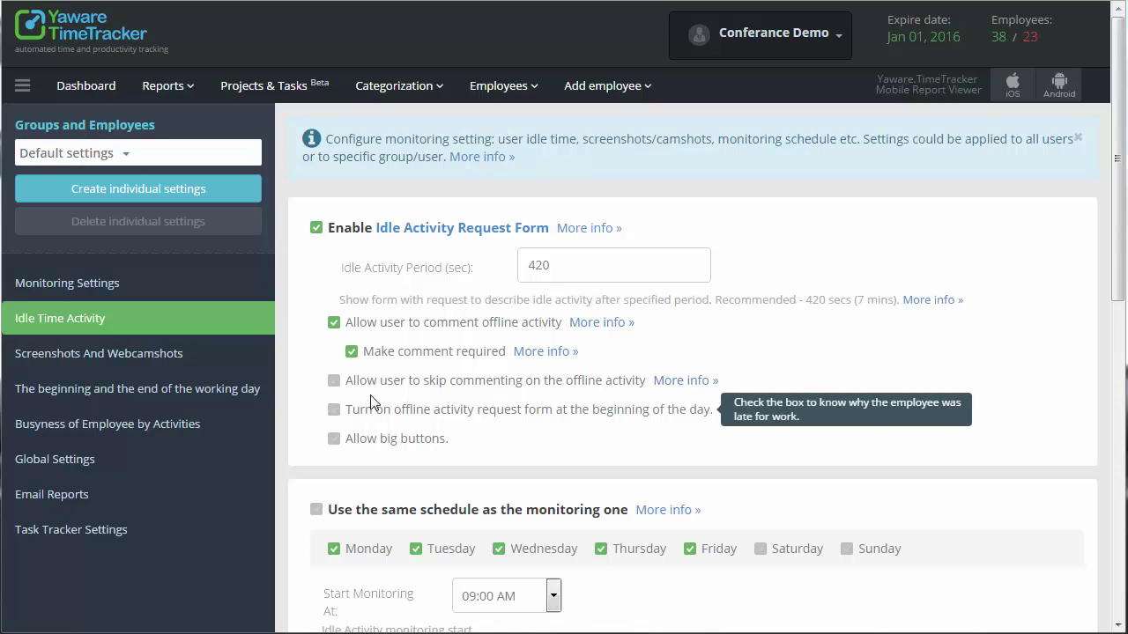
- Make the comment optional, and enable skipping comments, the request form at the beginning of the day, and big buttons
{"action": "left_click", "coordinate": [351, 352]}
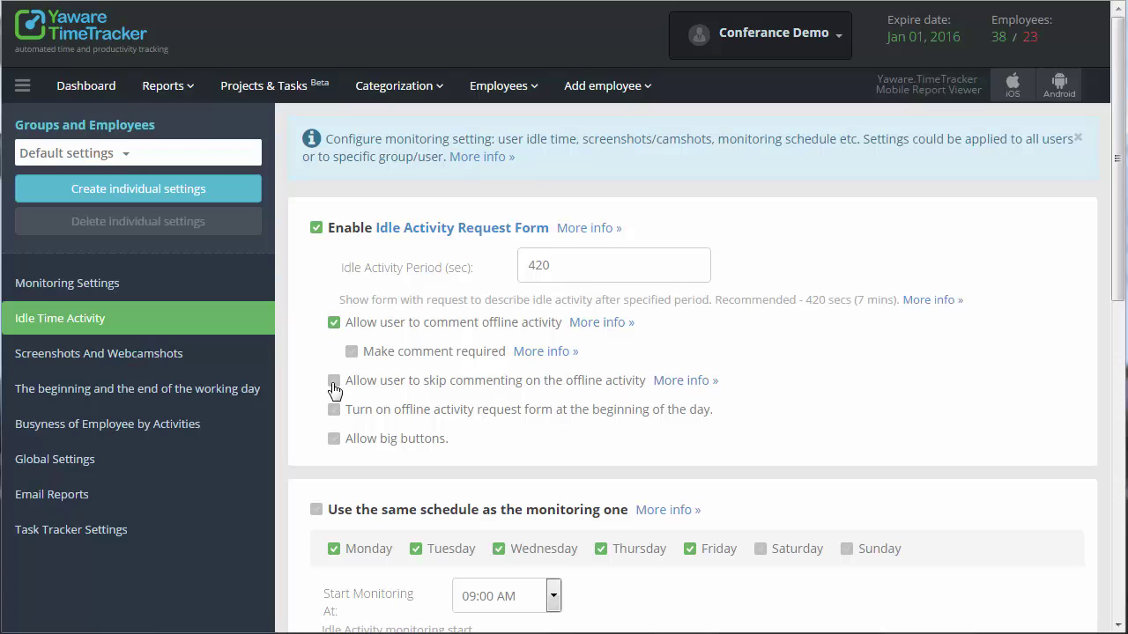
{"action": "left_click", "coordinate": [334, 383]}
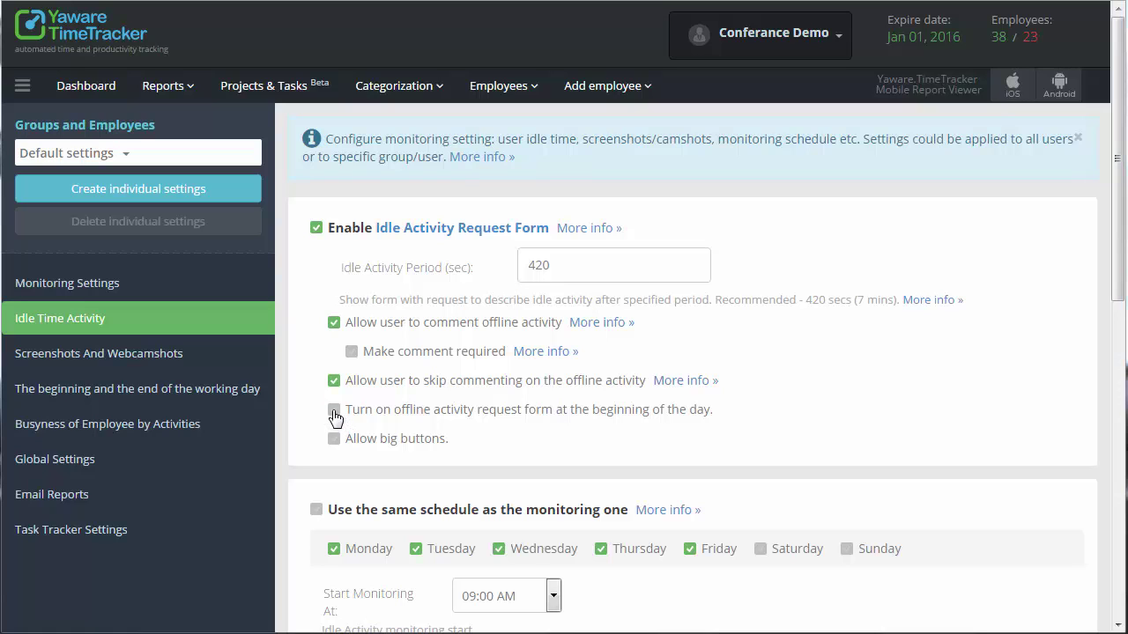
{"action": "left_click", "coordinate": [334, 410]}
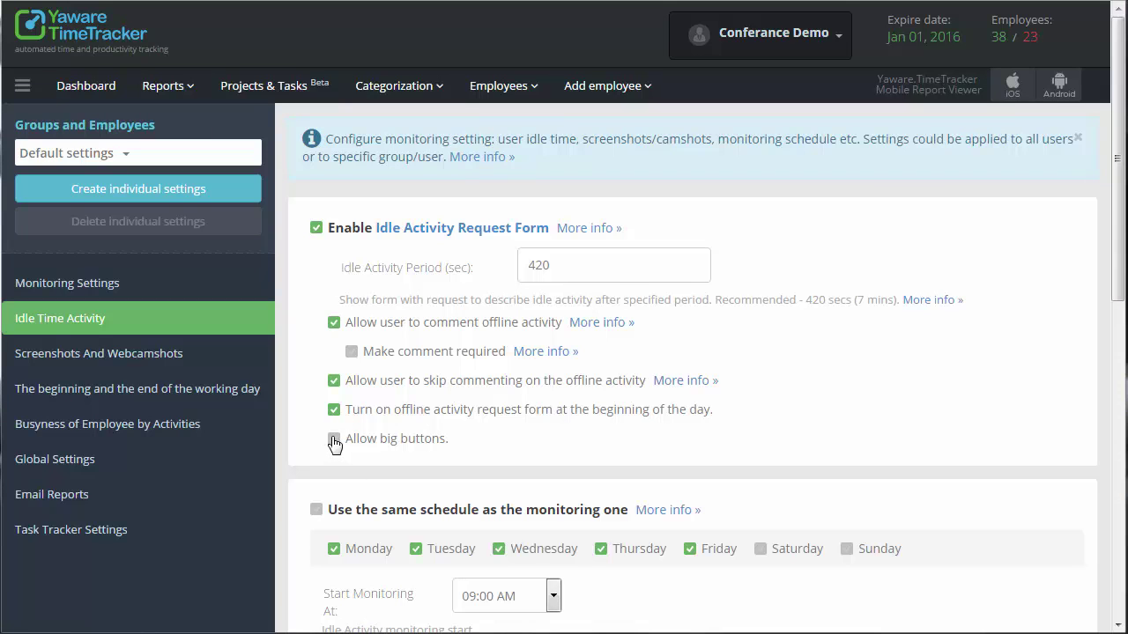
{"action": "left_click", "coordinate": [334, 441]}
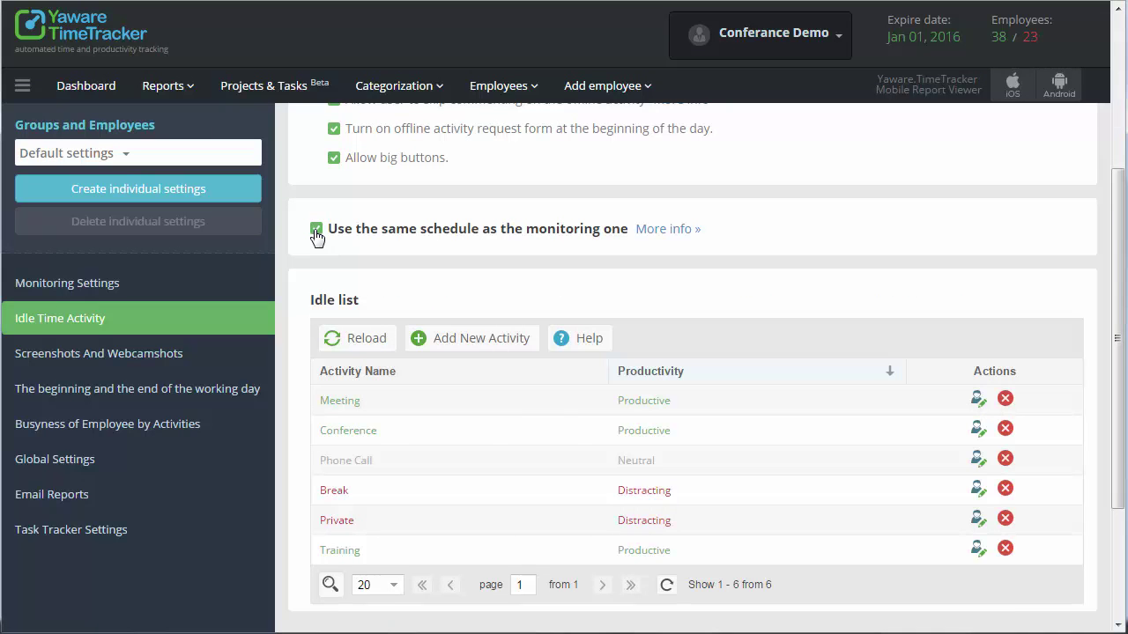
- Give idle activity its own schedule instead of the monitoring one, starting at 09:00 AM and finishing at 06:00 PM
{"action": "left_click", "coordinate": [316, 233]}
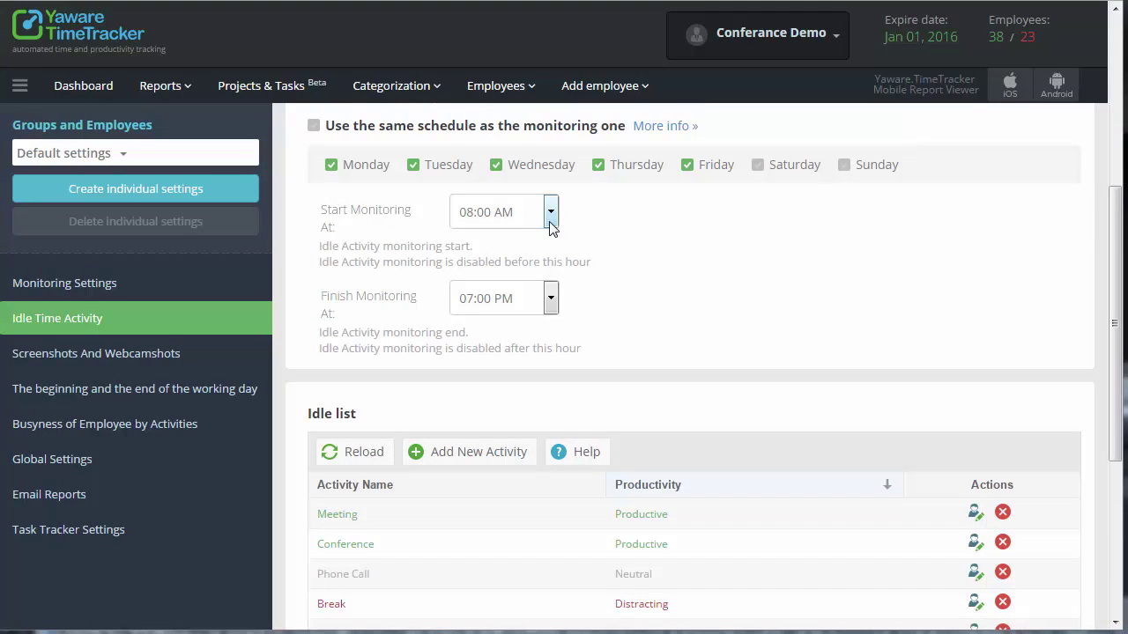
{"action": "left_click", "coordinate": [550, 215]}
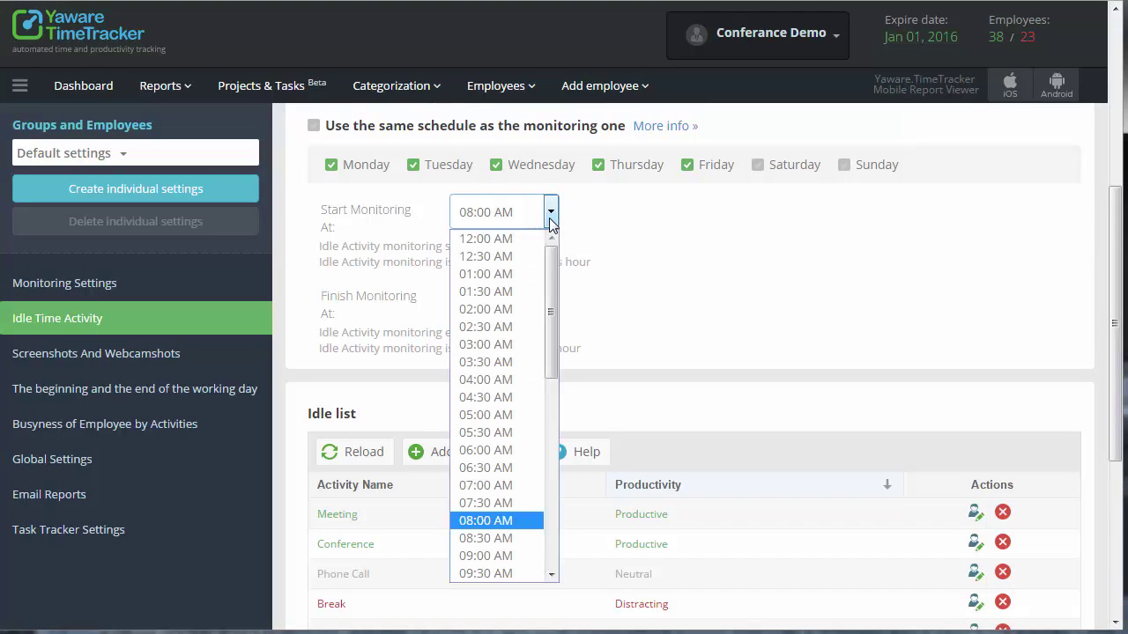
{"action": "left_click", "coordinate": [504, 559]}
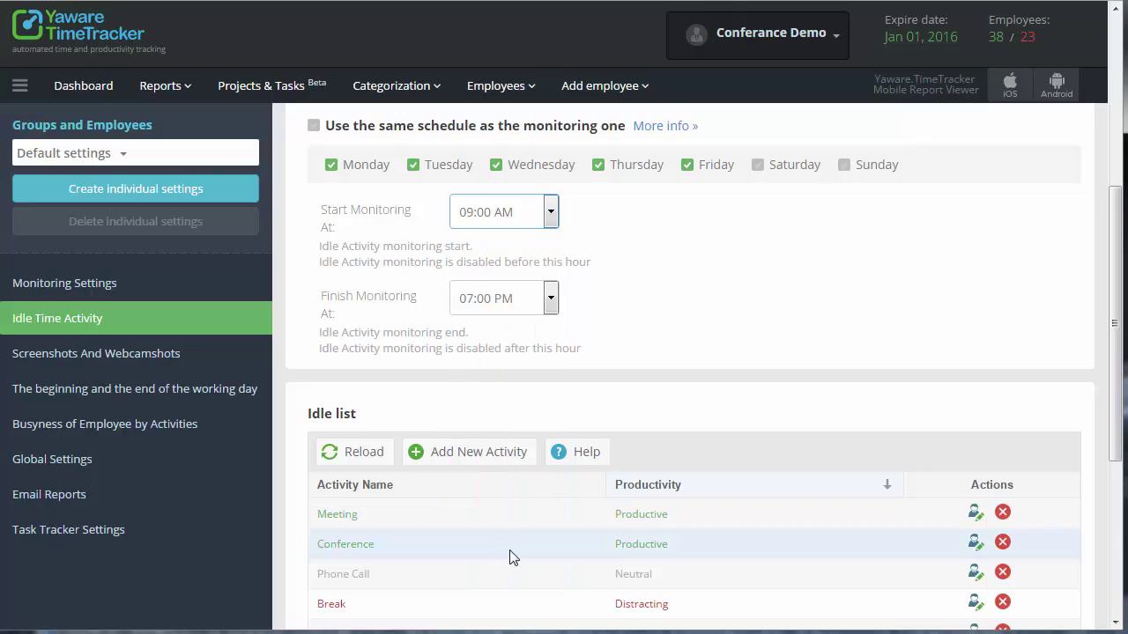
{"action": "left_click", "coordinate": [550, 300]}
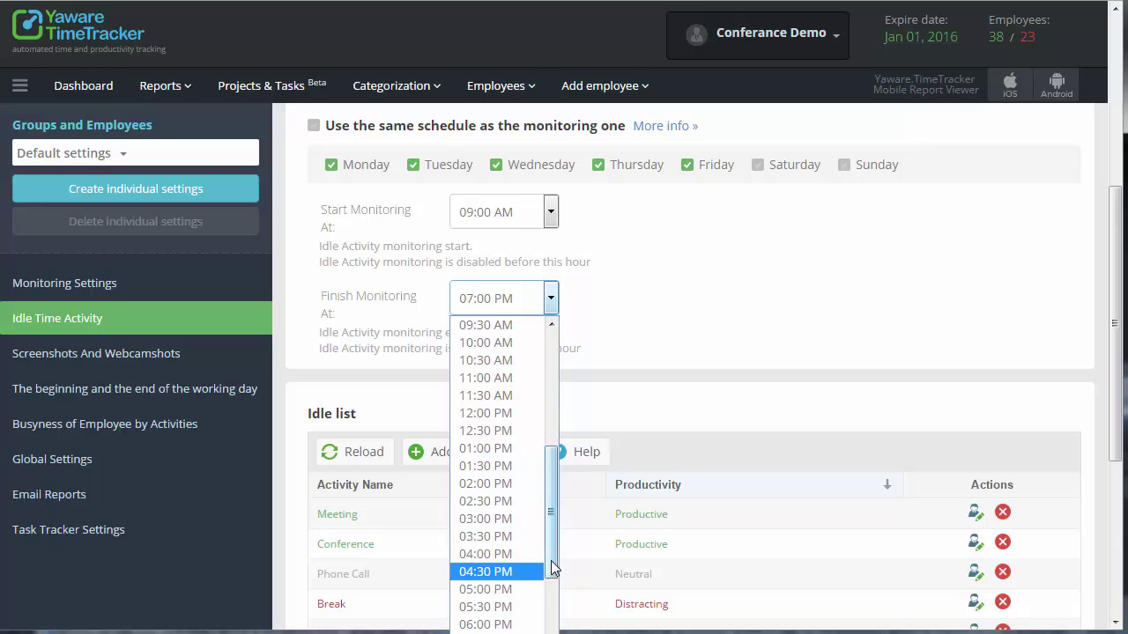
{"action": "scroll", "coordinate": [553, 577], "scroll_direction": "down", "scroll_amount": 1}
{"action": "scroll", "coordinate": [553, 578], "scroll_direction": "down", "scroll_amount": 1}
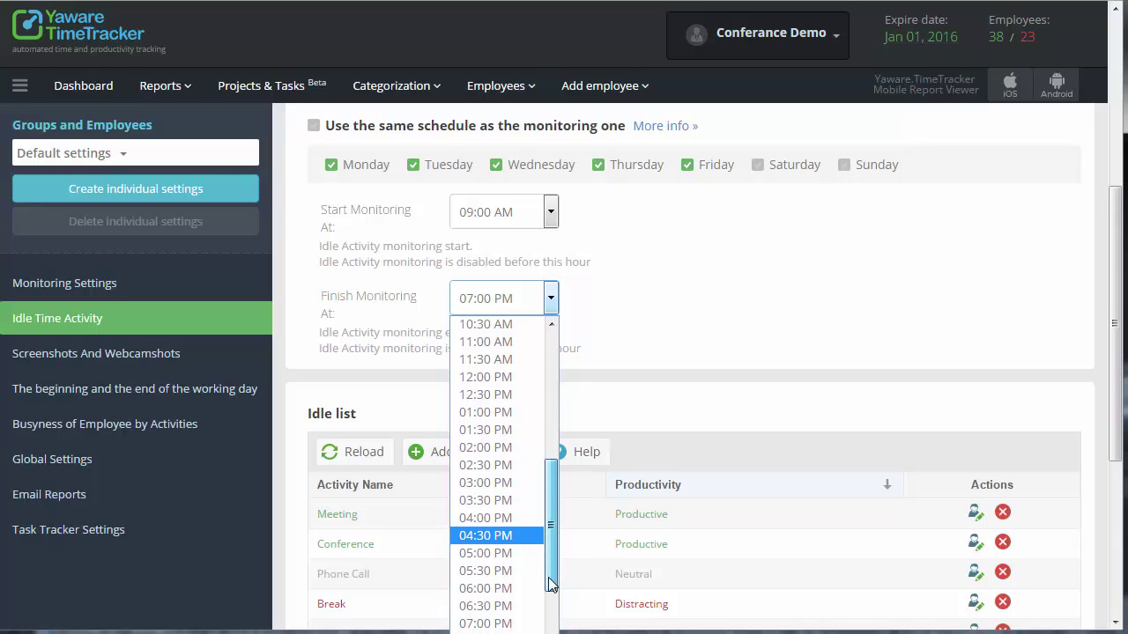
{"action": "left_click", "coordinate": [532, 580]}
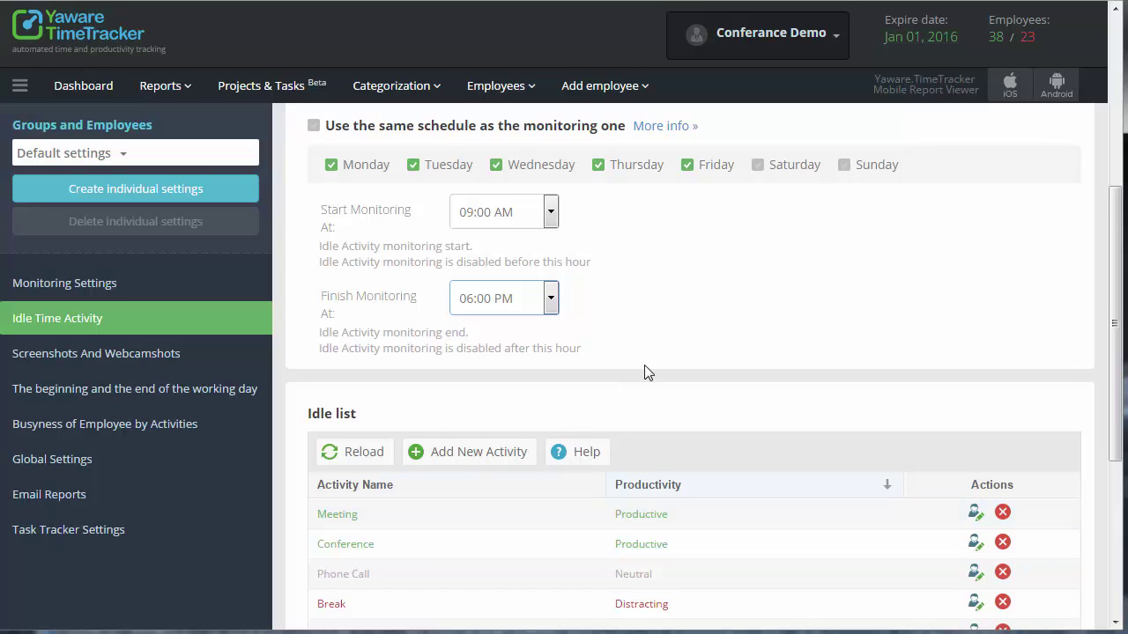
- Add a productive activity named "Training" with a required comment to the idle list
{"action": "scroll", "coordinate": [1114, 273], "scroll_direction": "down", "scroll_amount": 2}
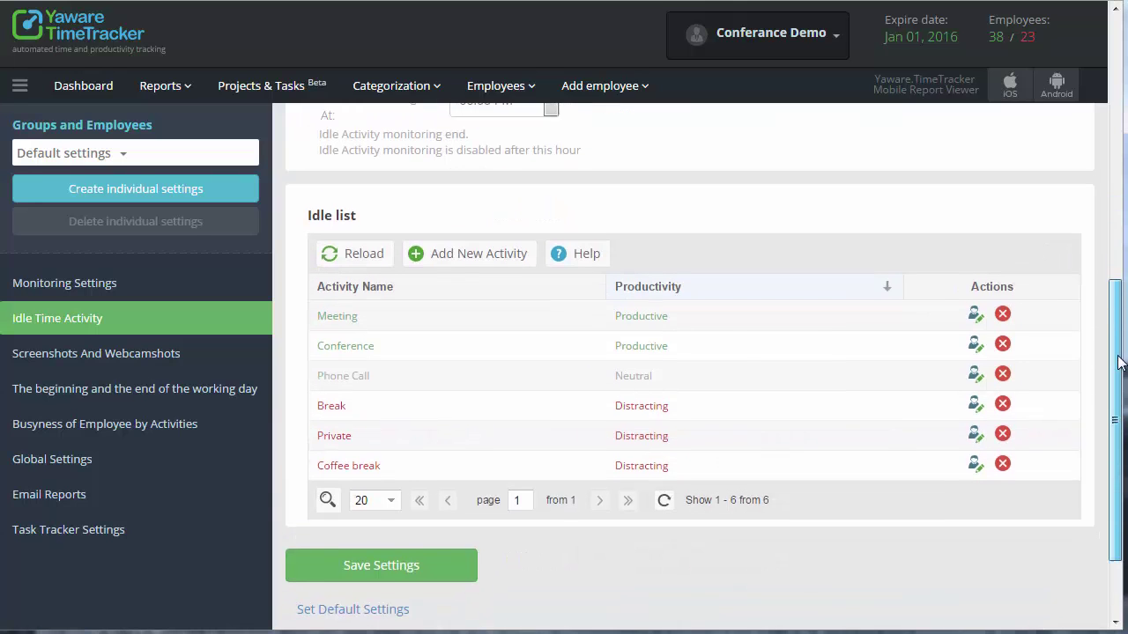
{"action": "left_click", "coordinate": [481, 247]}
{"action": "left_click", "coordinate": [472, 148]}
{"action": "type", "text": "Training"}
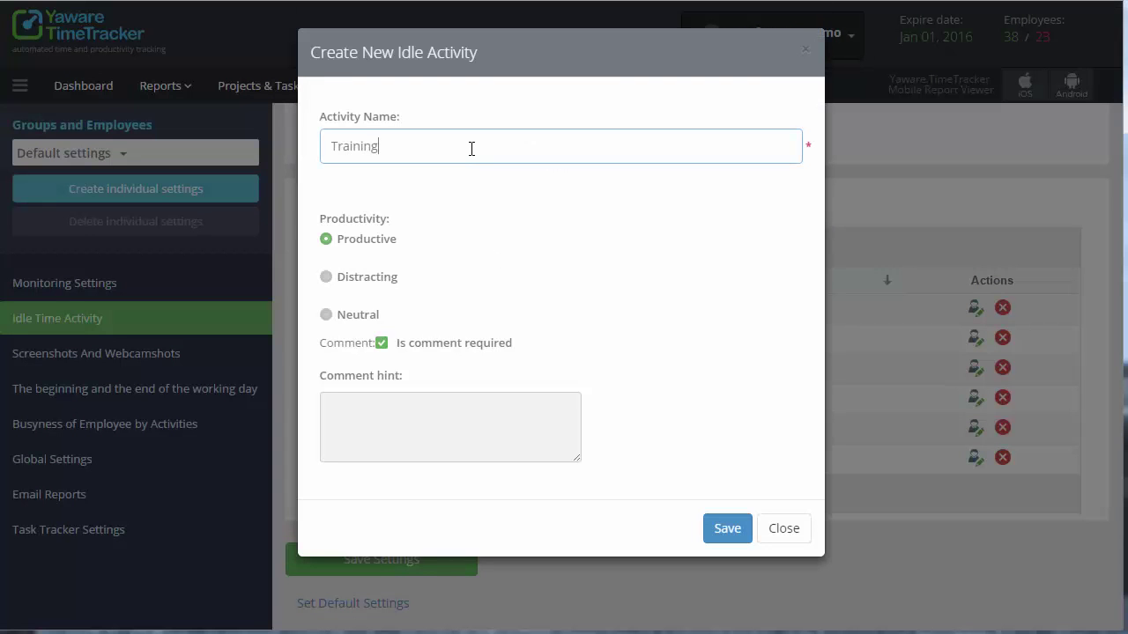
{"action": "left_click", "coordinate": [727, 529]}
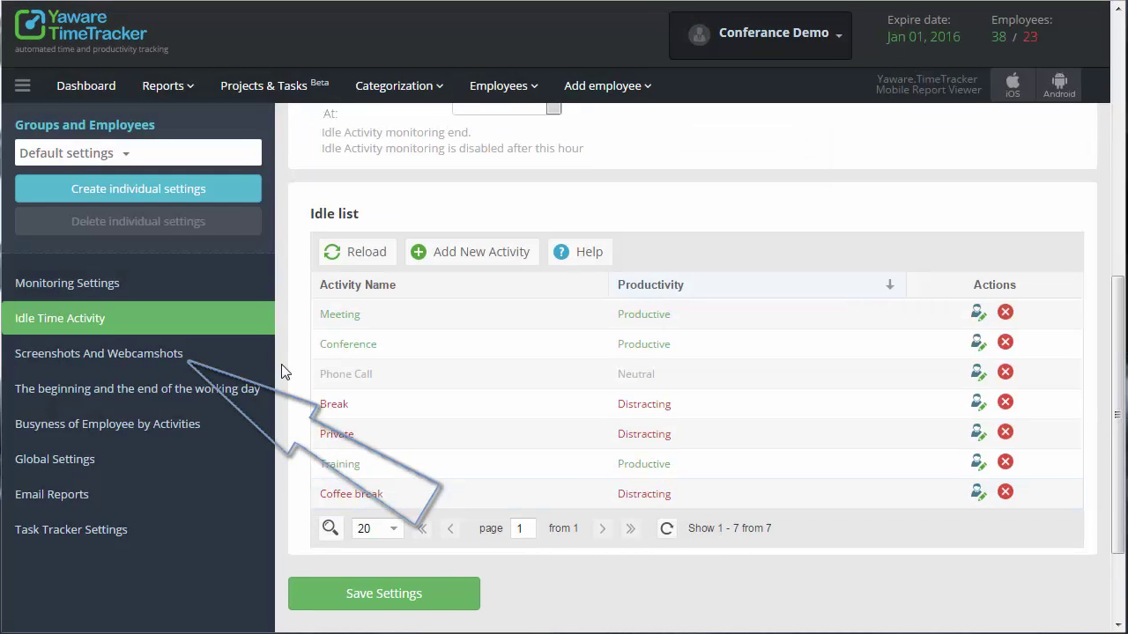
- Enable screenshot capture in the screenshots and webcamshots settings
{"action": "left_click", "coordinate": [170, 354]}
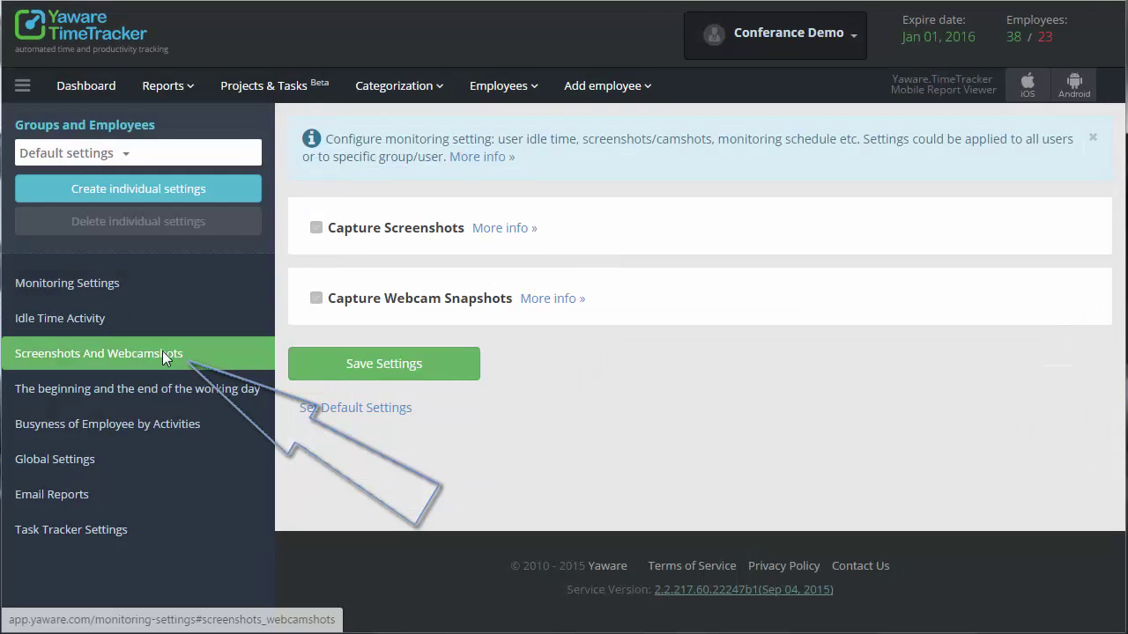
{"action": "left_click", "coordinate": [316, 228]}
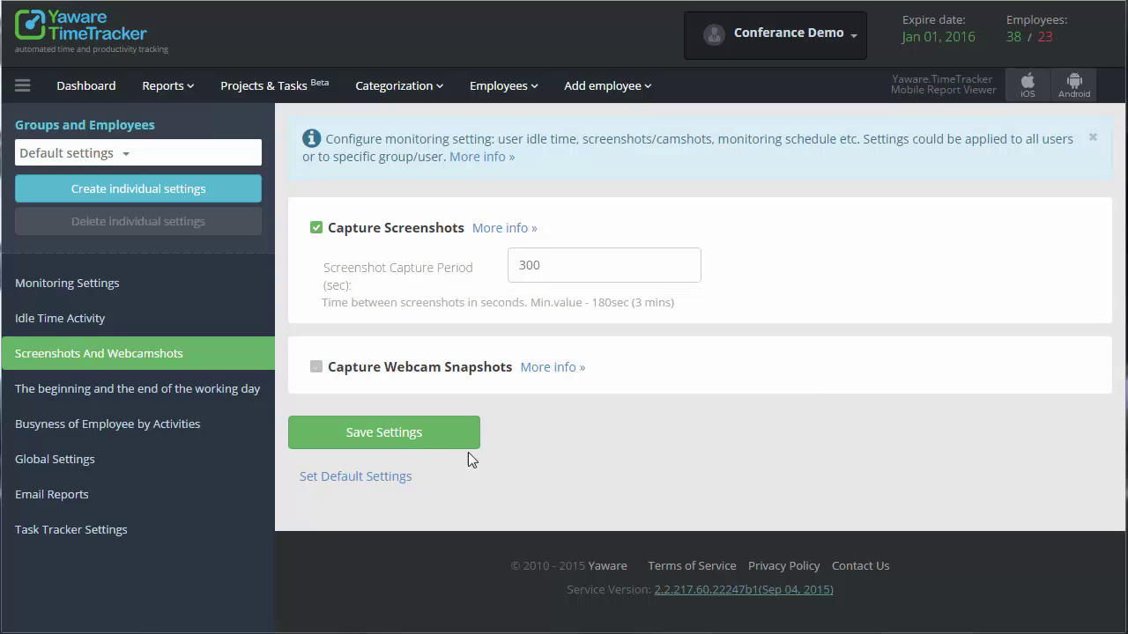
- Enable webcam snapshot capture and save the screenshots and webcamshots settings
{"action": "left_click", "coordinate": [316, 368]}
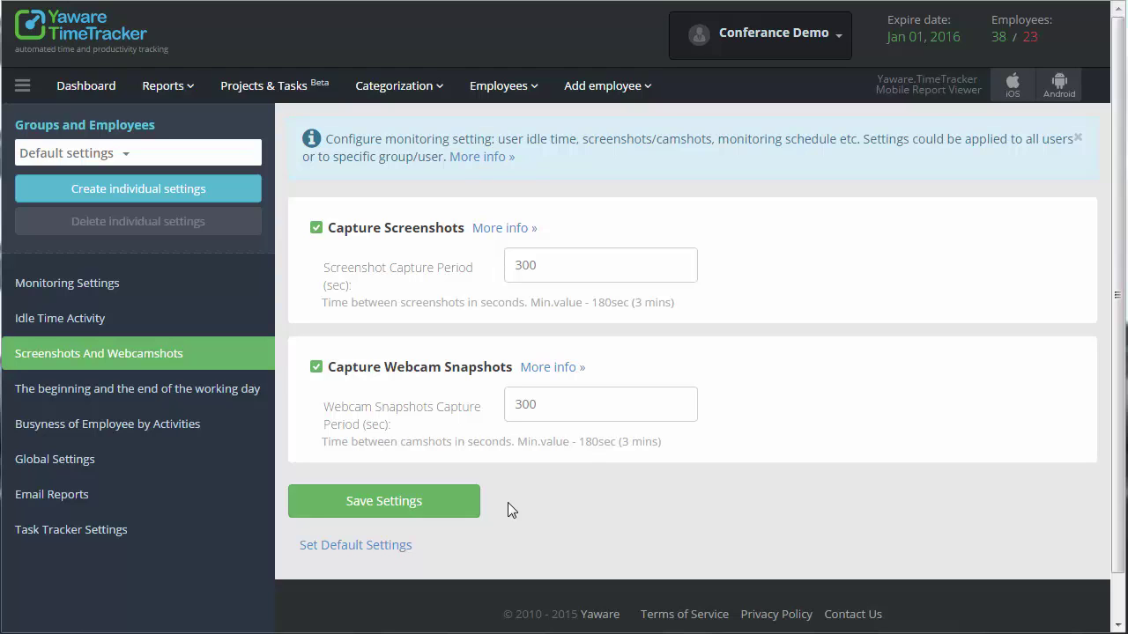
{"action": "left_click", "coordinate": [455, 511]}
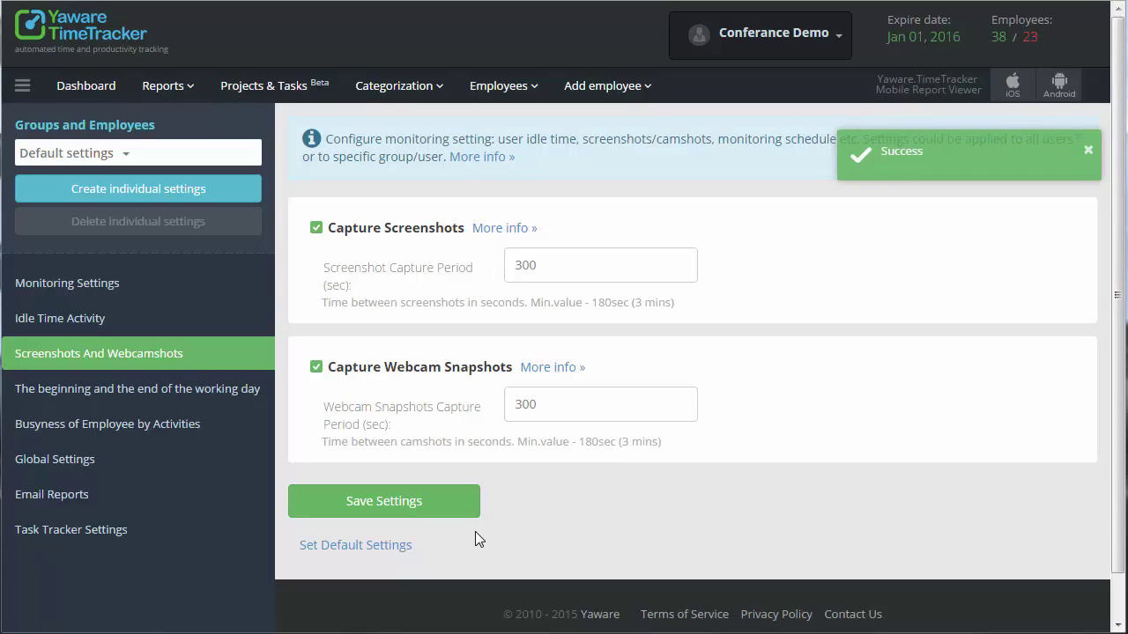
- Set the start day hour to 08:00 AM in the working day's beginning and end settings, and save
{"action": "left_click", "coordinate": [249, 392]}
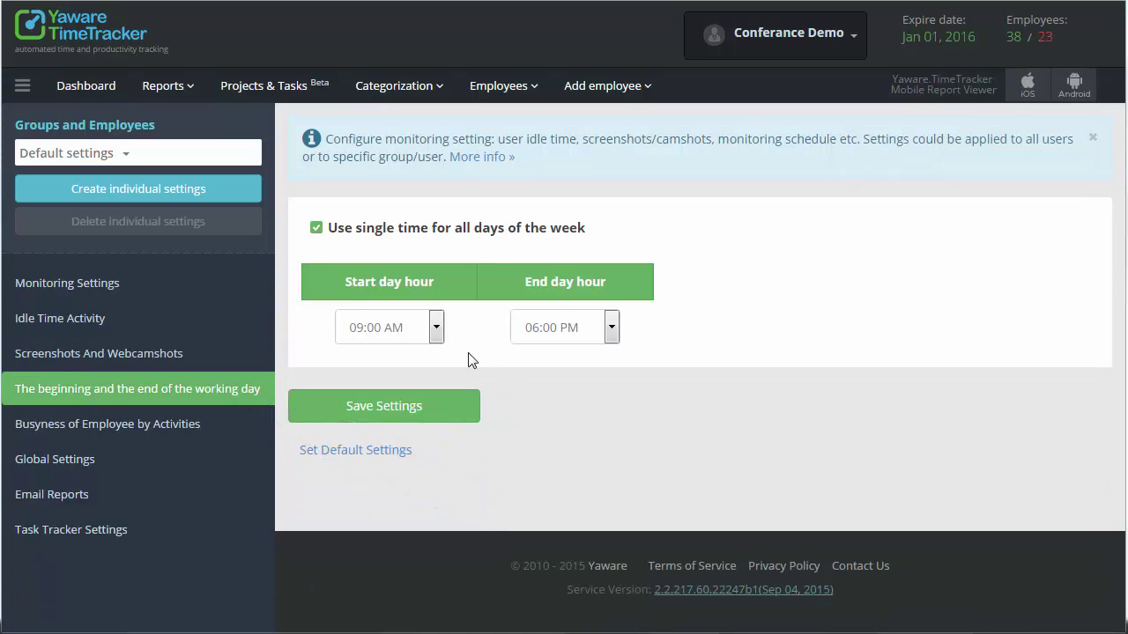
{"action": "left_click", "coordinate": [436, 328]}
{"action": "scroll", "coordinate": [438, 423], "scroll_direction": "down", "scroll_amount": 1}
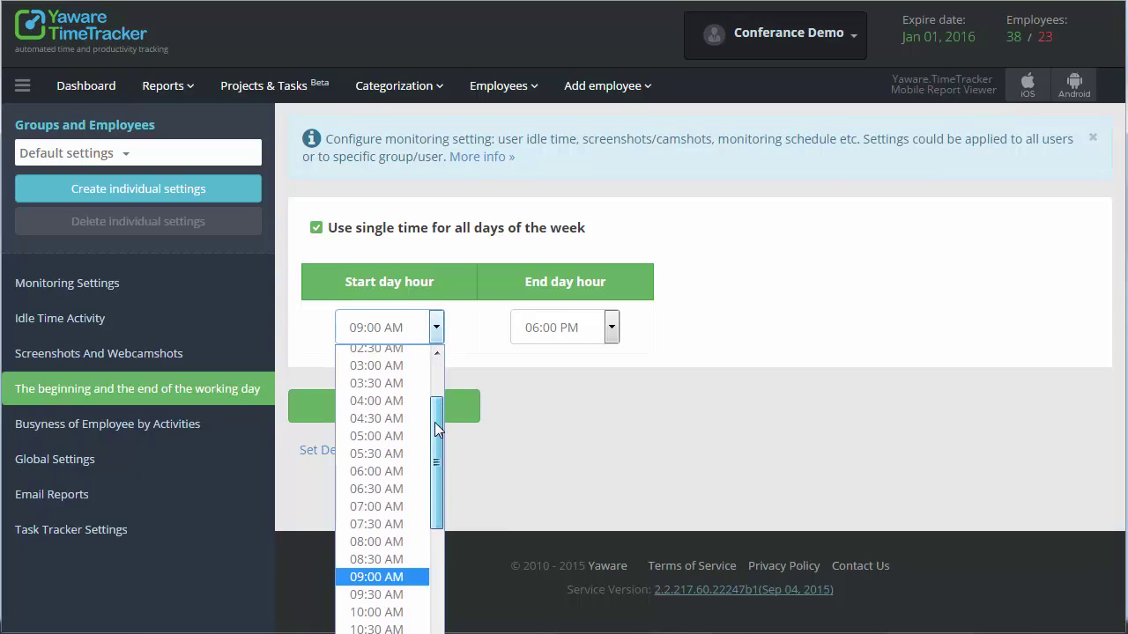
{"action": "scroll", "coordinate": [438, 429], "scroll_direction": "down", "scroll_amount": 1}
{"action": "left_click", "coordinate": [405, 459]}
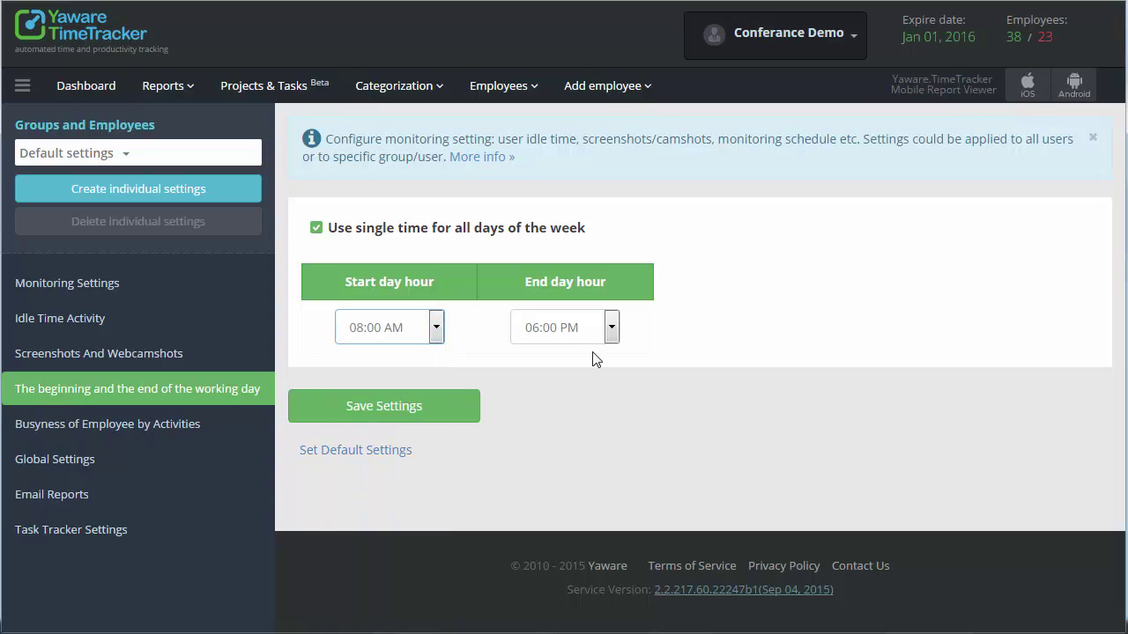
{"action": "left_click", "coordinate": [453, 410]}
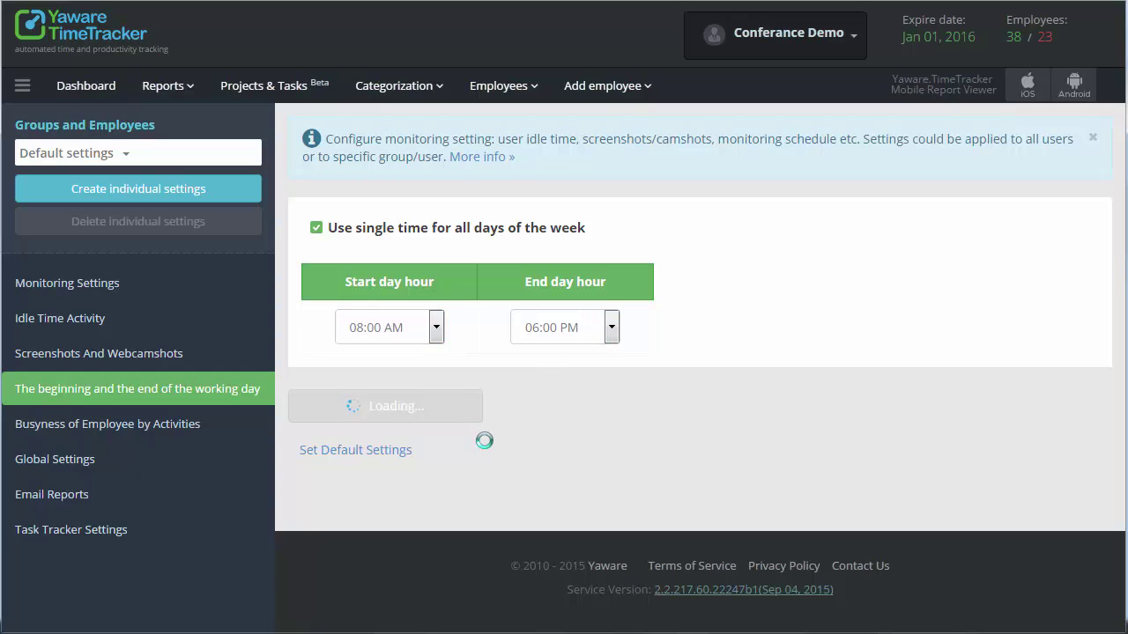
- Choose 12 Months as the data retention period in the global settings
{"action": "left_click", "coordinate": [167, 461]}
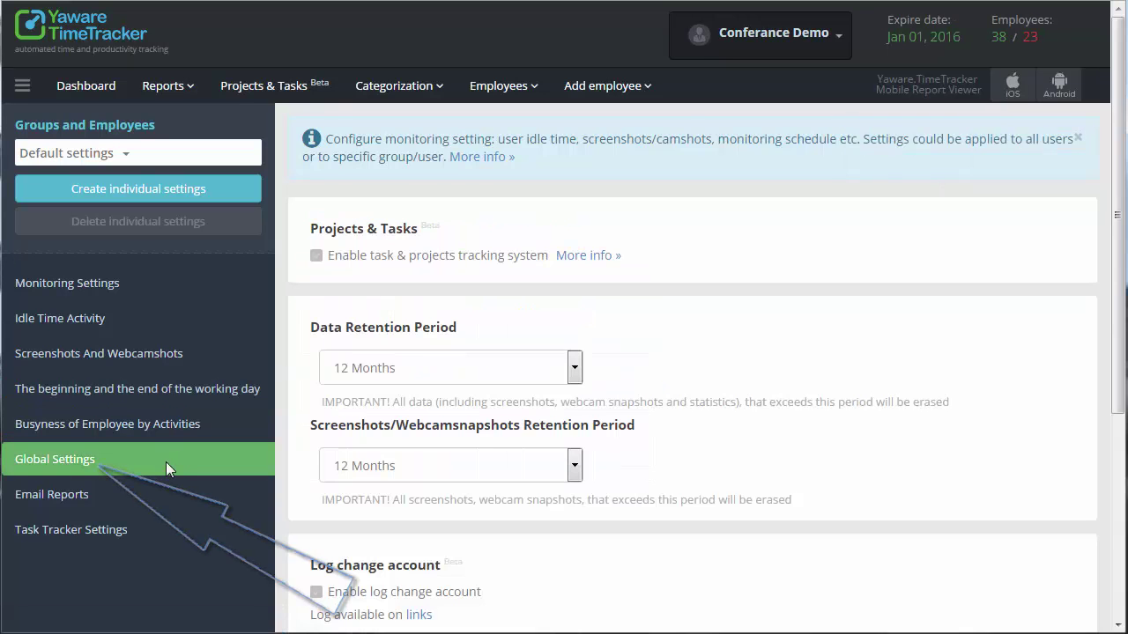
{"action": "left_click", "coordinate": [574, 370]}
{"action": "left_click", "coordinate": [504, 517]}
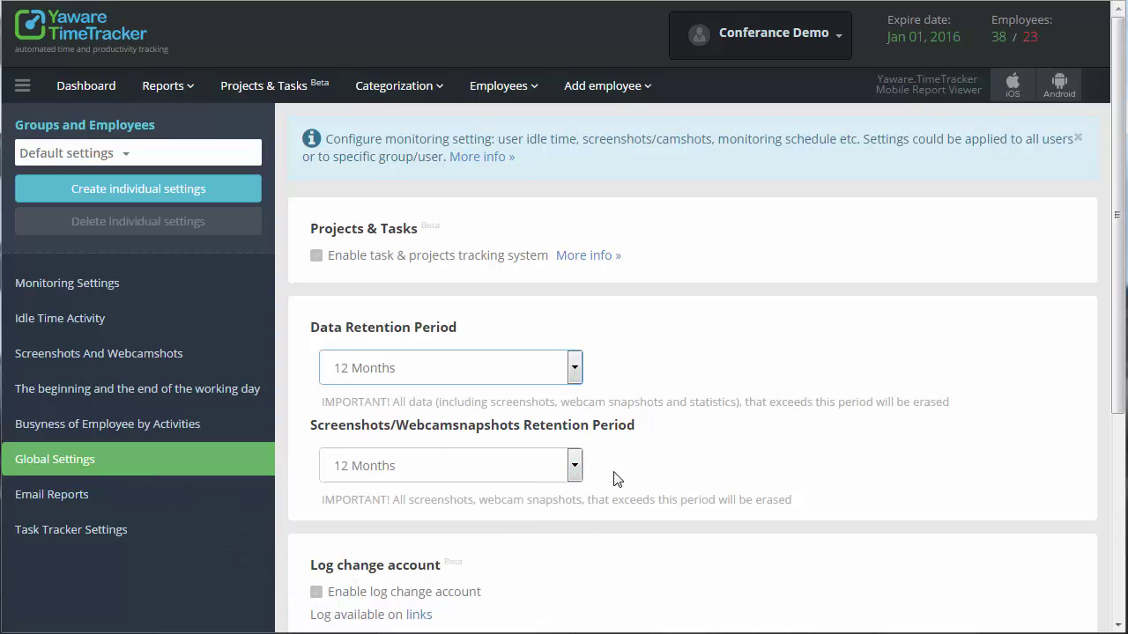
- Enable the log change account and time synchronization in groups, and save the global settings
{"action": "scroll", "coordinate": [1112, 323], "scroll_direction": "down", "scroll_amount": 2}
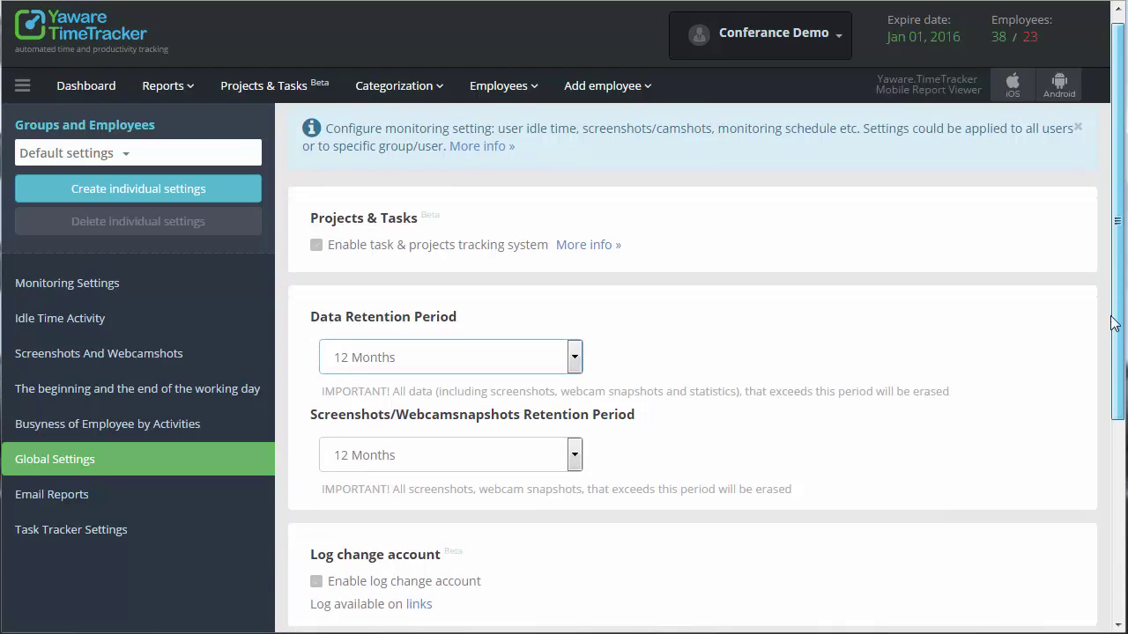
{"action": "scroll", "coordinate": [1112, 323], "scroll_direction": "down", "scroll_amount": 5}
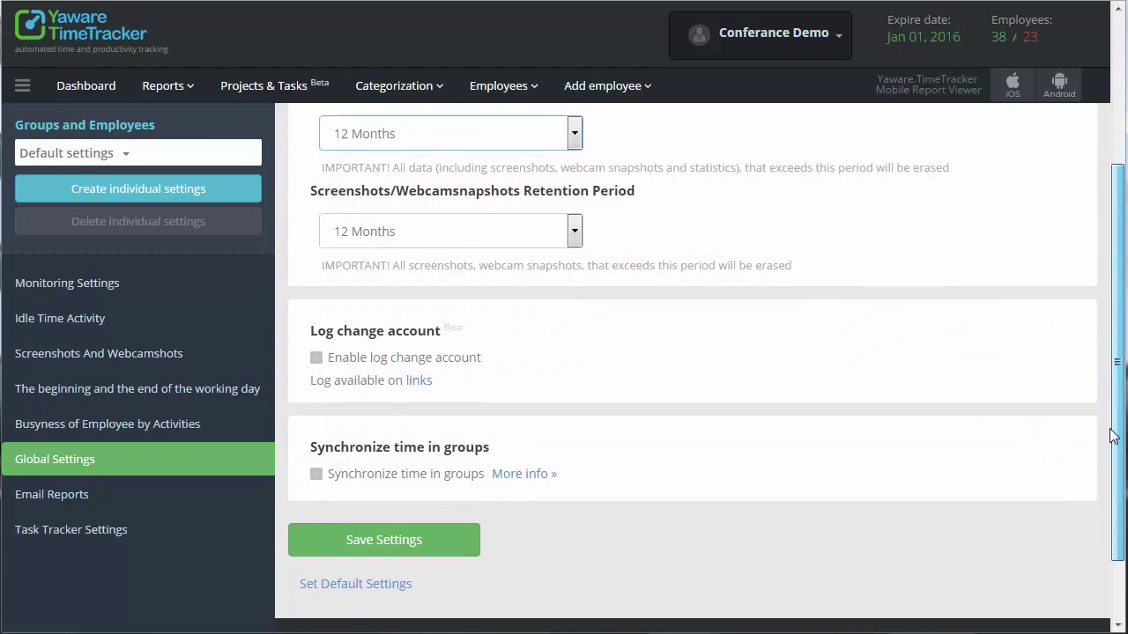
{"action": "left_click", "coordinate": [316, 353]}
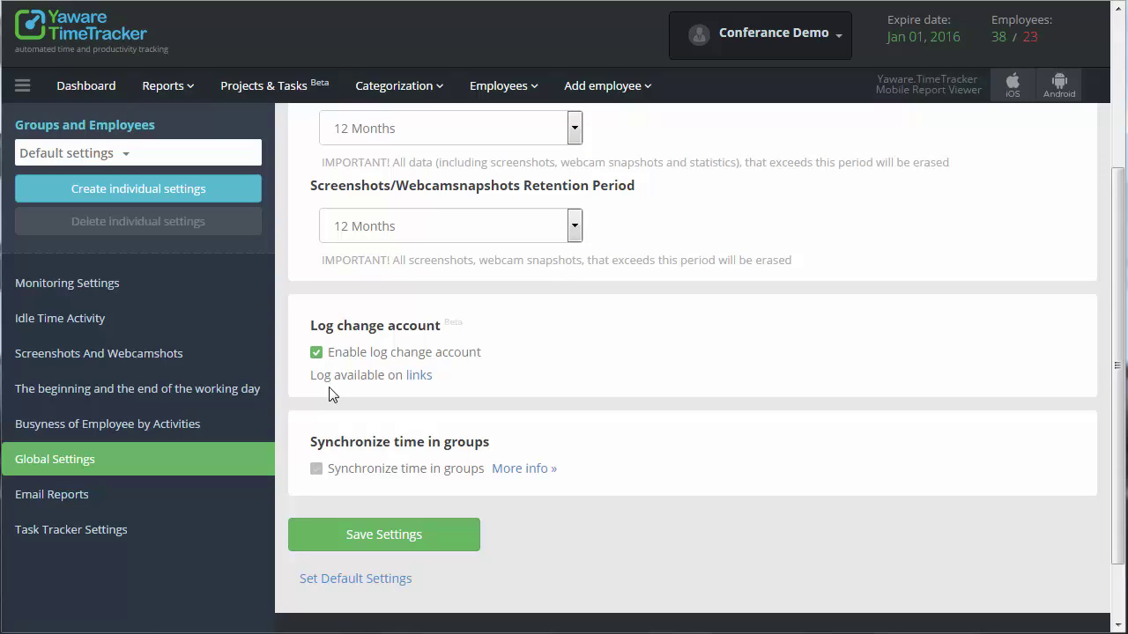
{"action": "left_click", "coordinate": [317, 468]}
{"action": "left_click", "coordinate": [373, 538]}
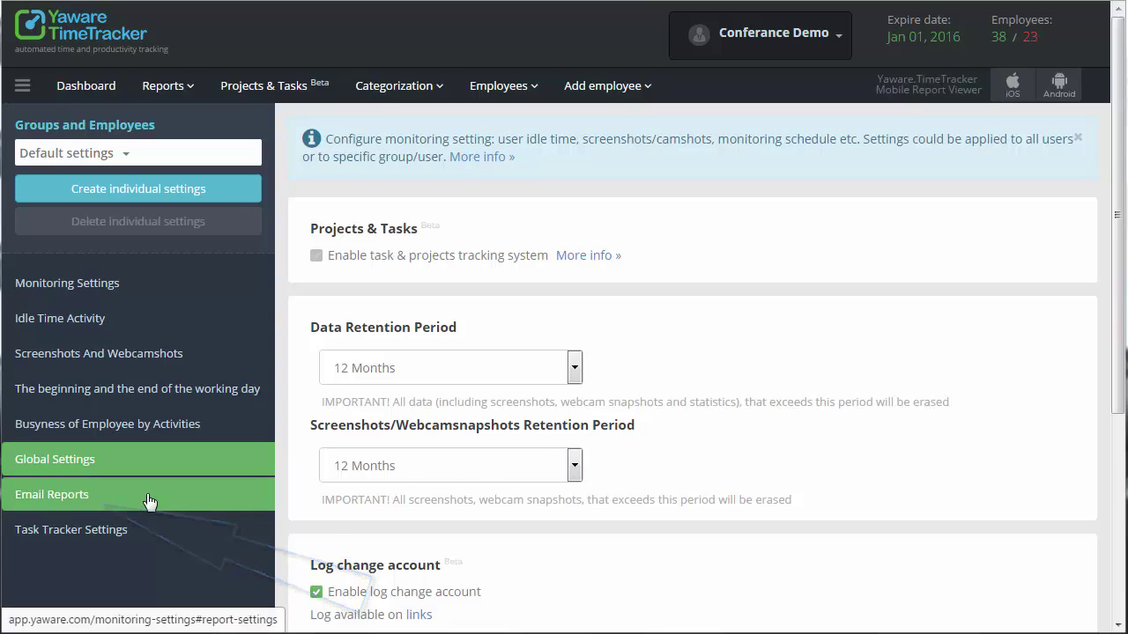
- Add Saturday and Sunday to the daily email reports' subscribe schedule and save it
{"action": "left_click", "coordinate": [150, 501]}
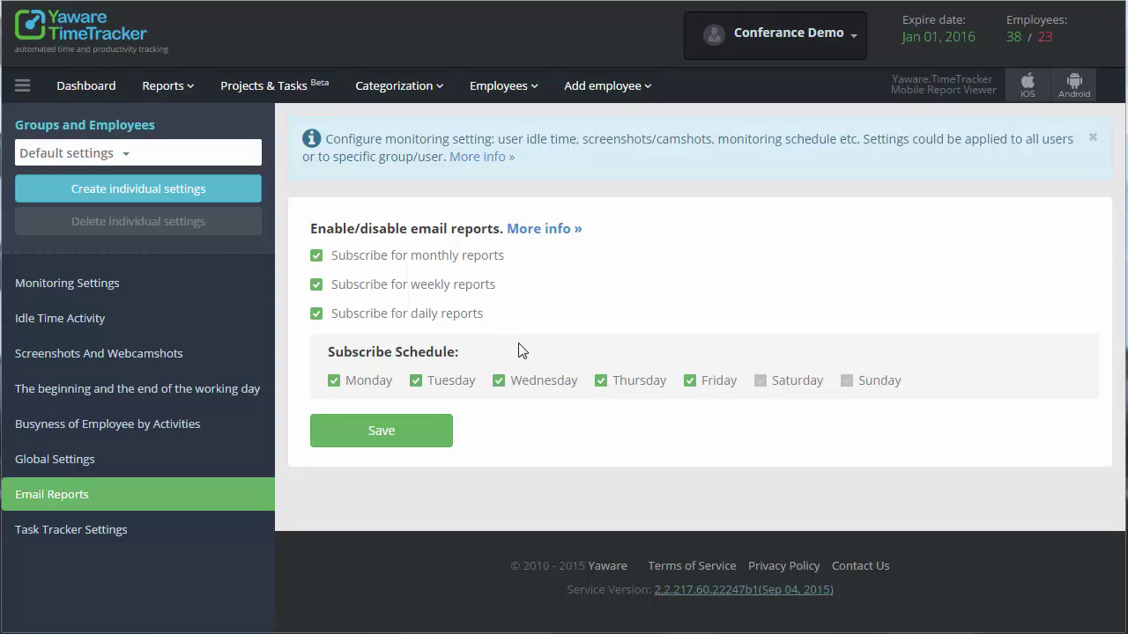
{"action": "left_click", "coordinate": [763, 382]}
{"action": "left_click", "coordinate": [847, 383]}
{"action": "left_click", "coordinate": [421, 439]}
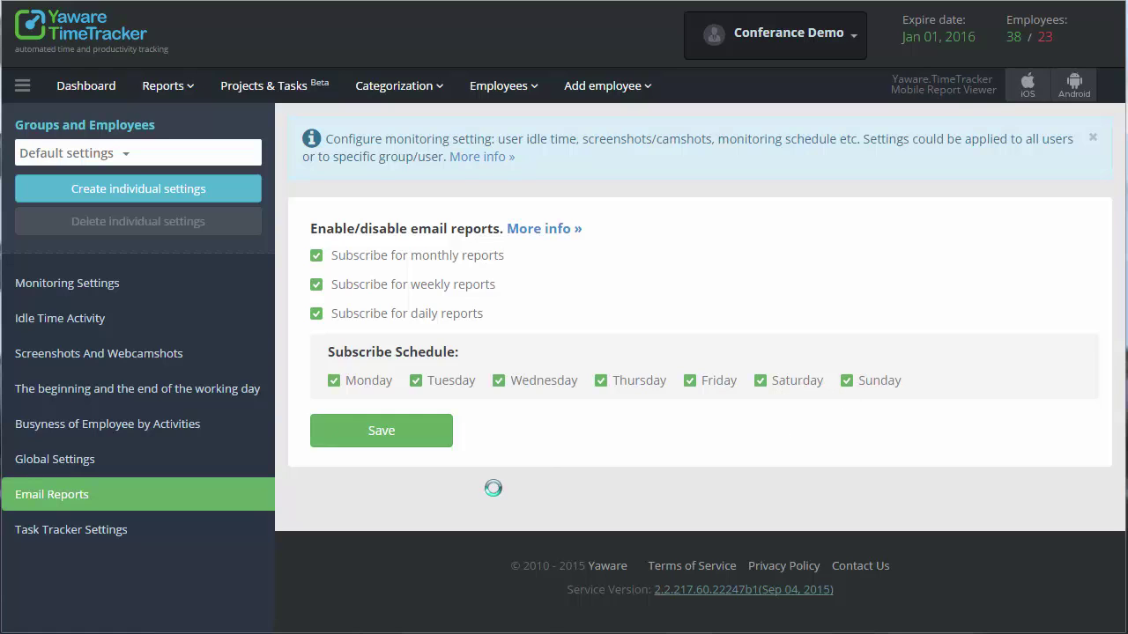